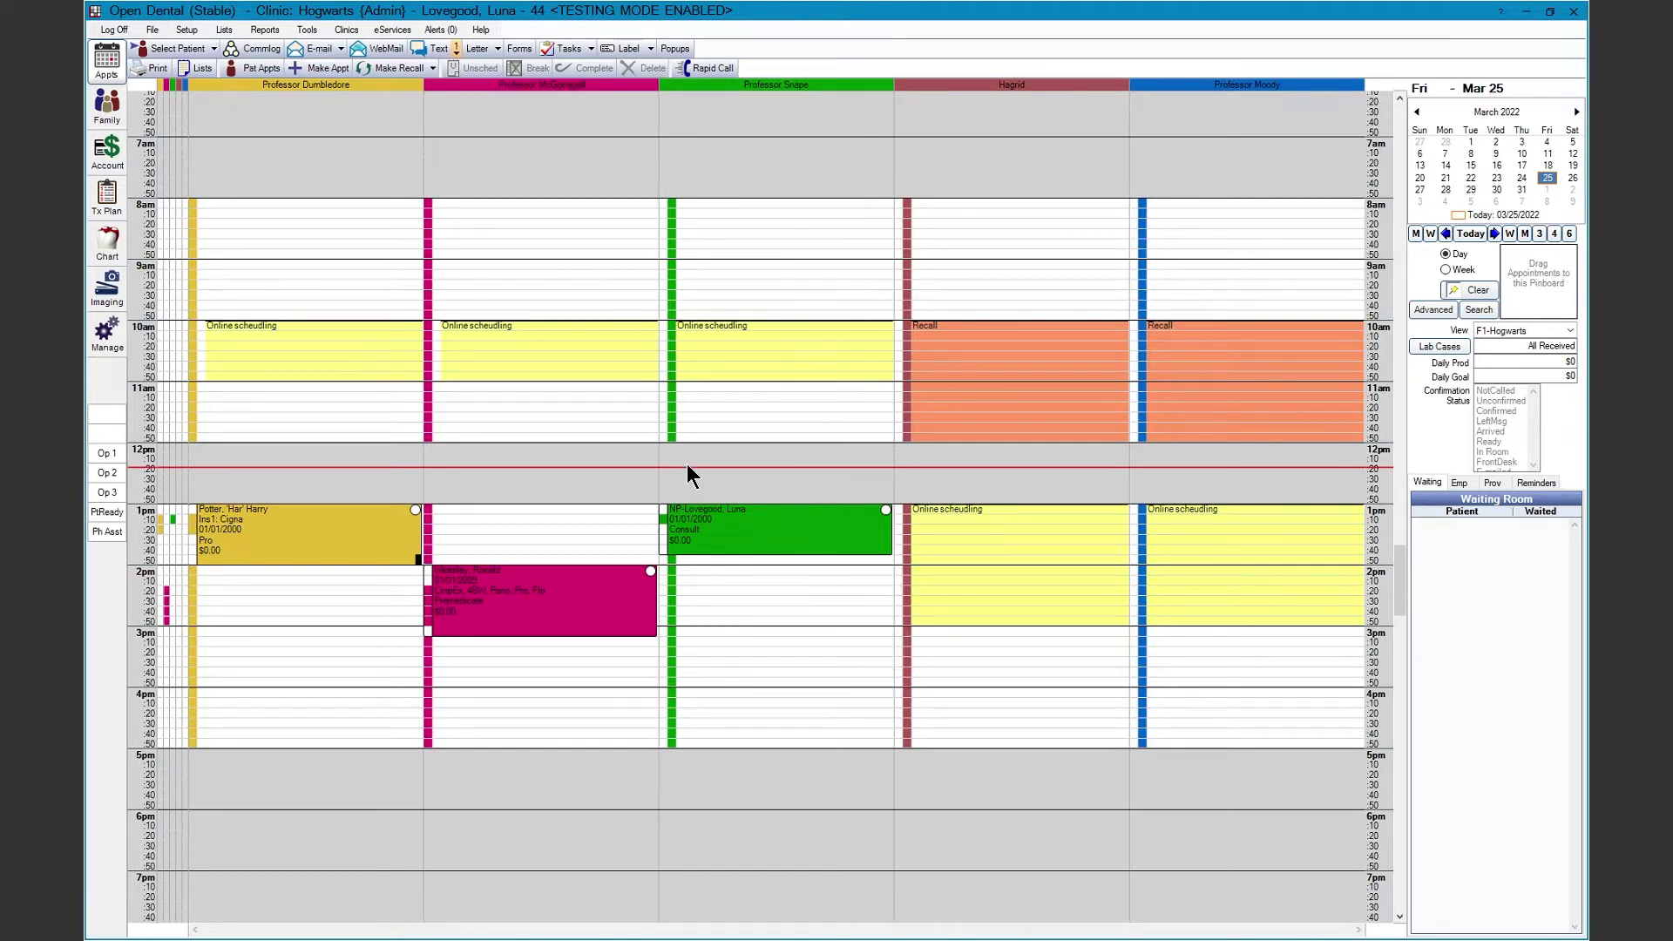
Start a new eReminder rule from eServices Automated Messaging.
click(393, 33)
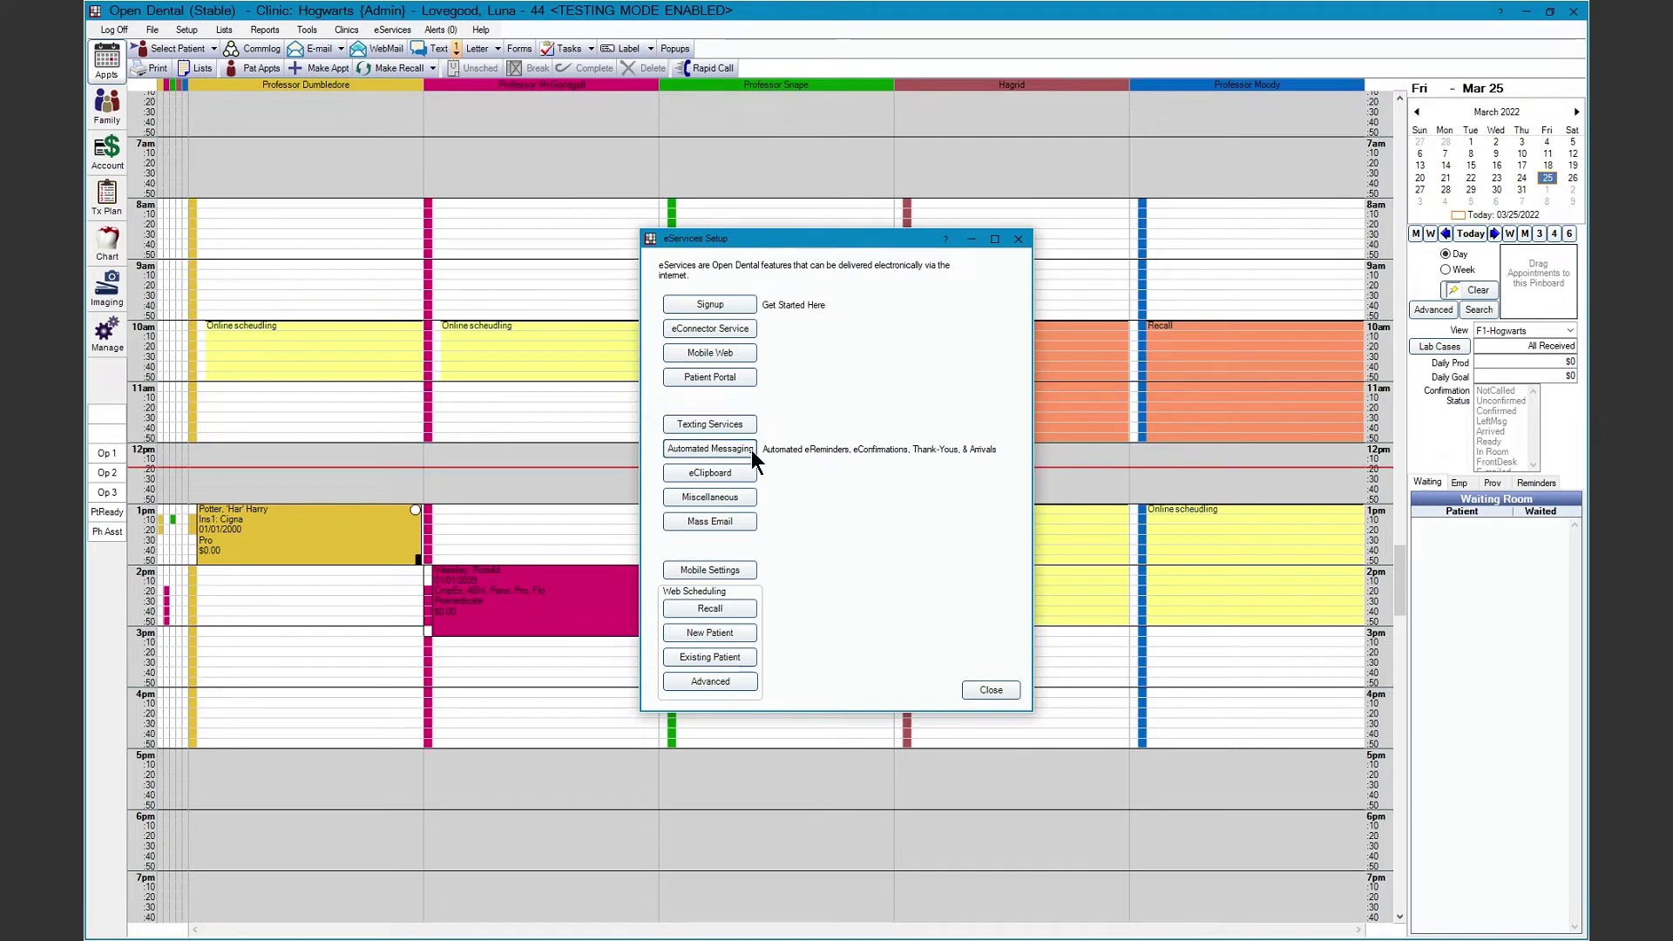
click(710, 449)
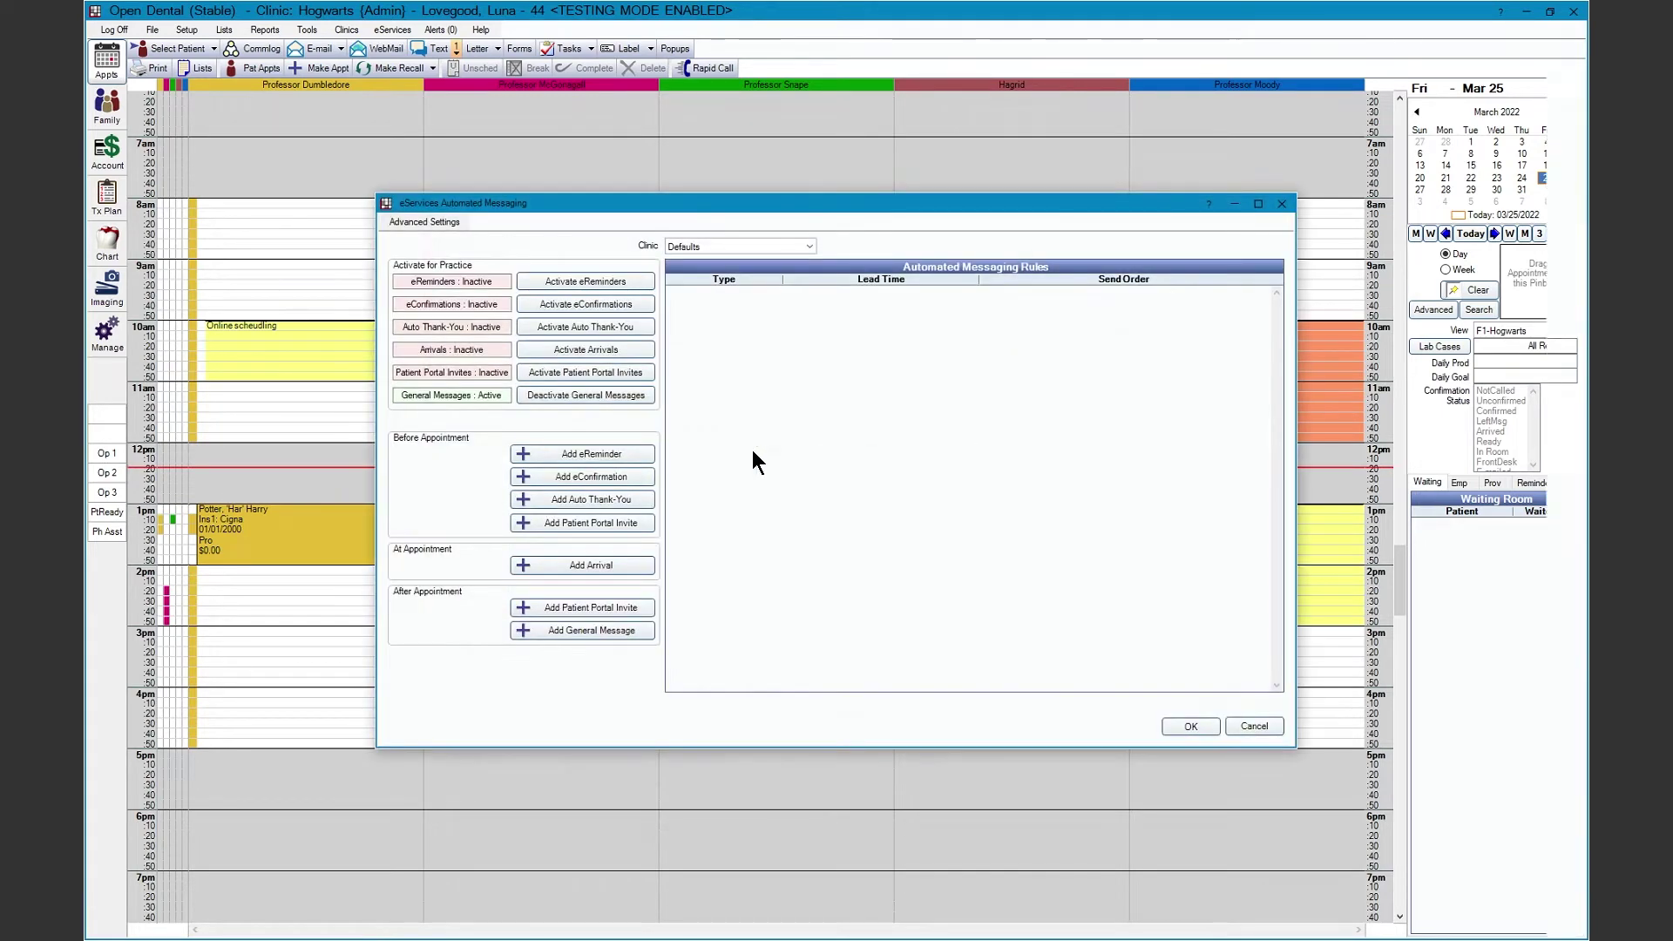
click(650, 452)
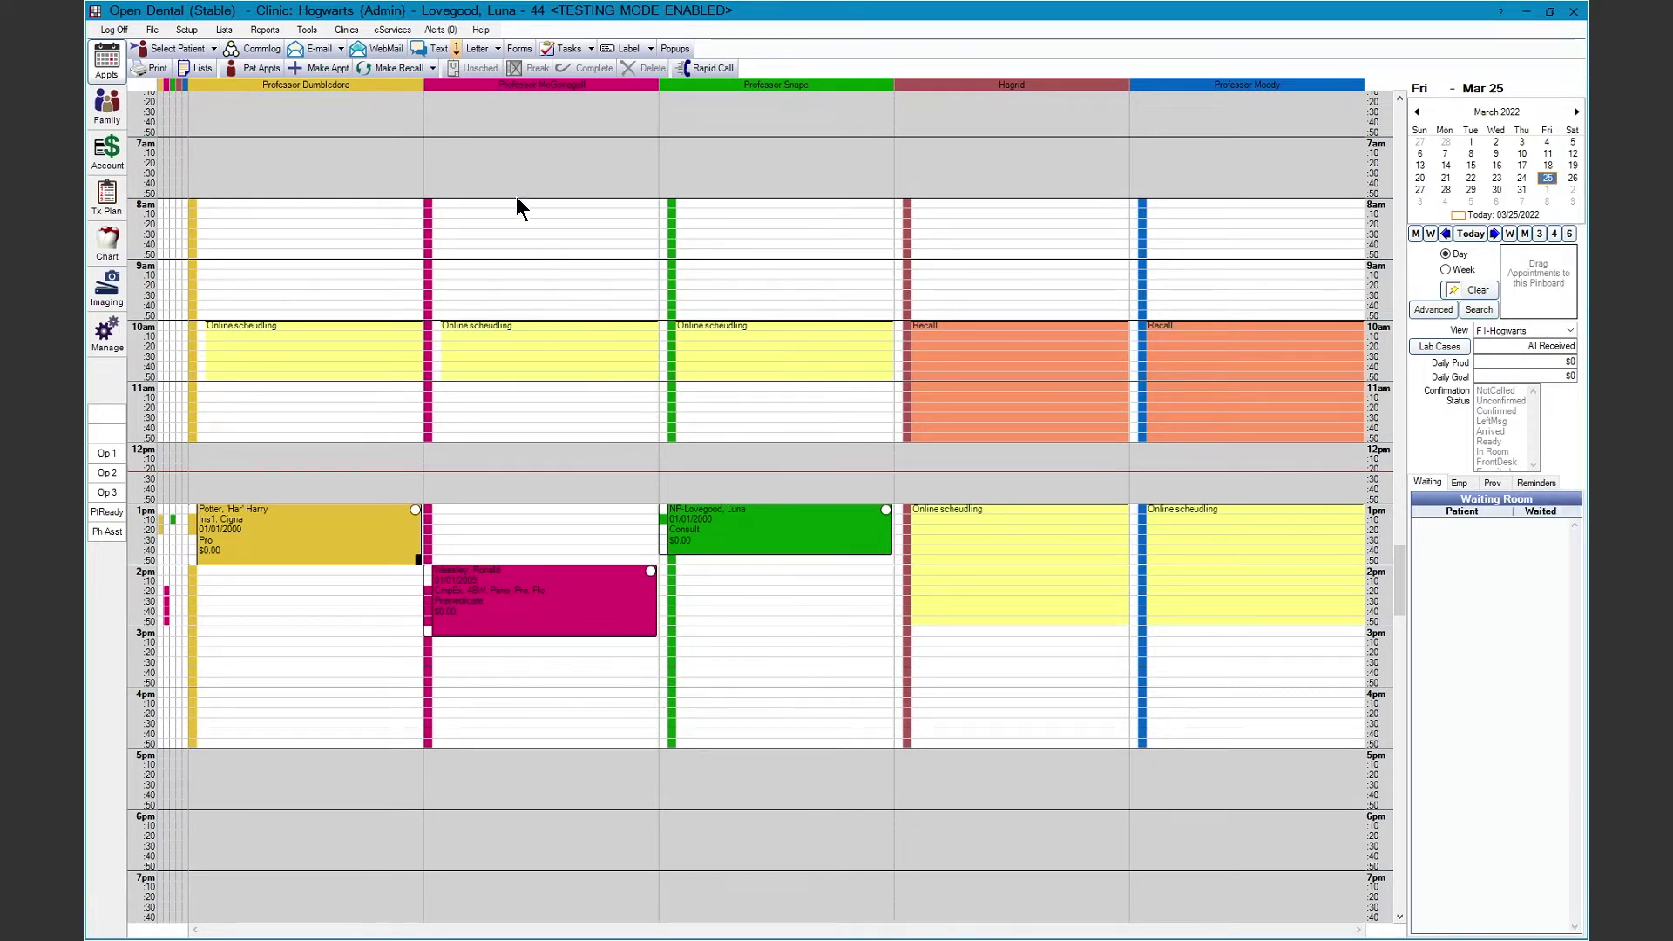
Add a new eConfirmation rule, sent 7 days before the appointment.
click(404, 32)
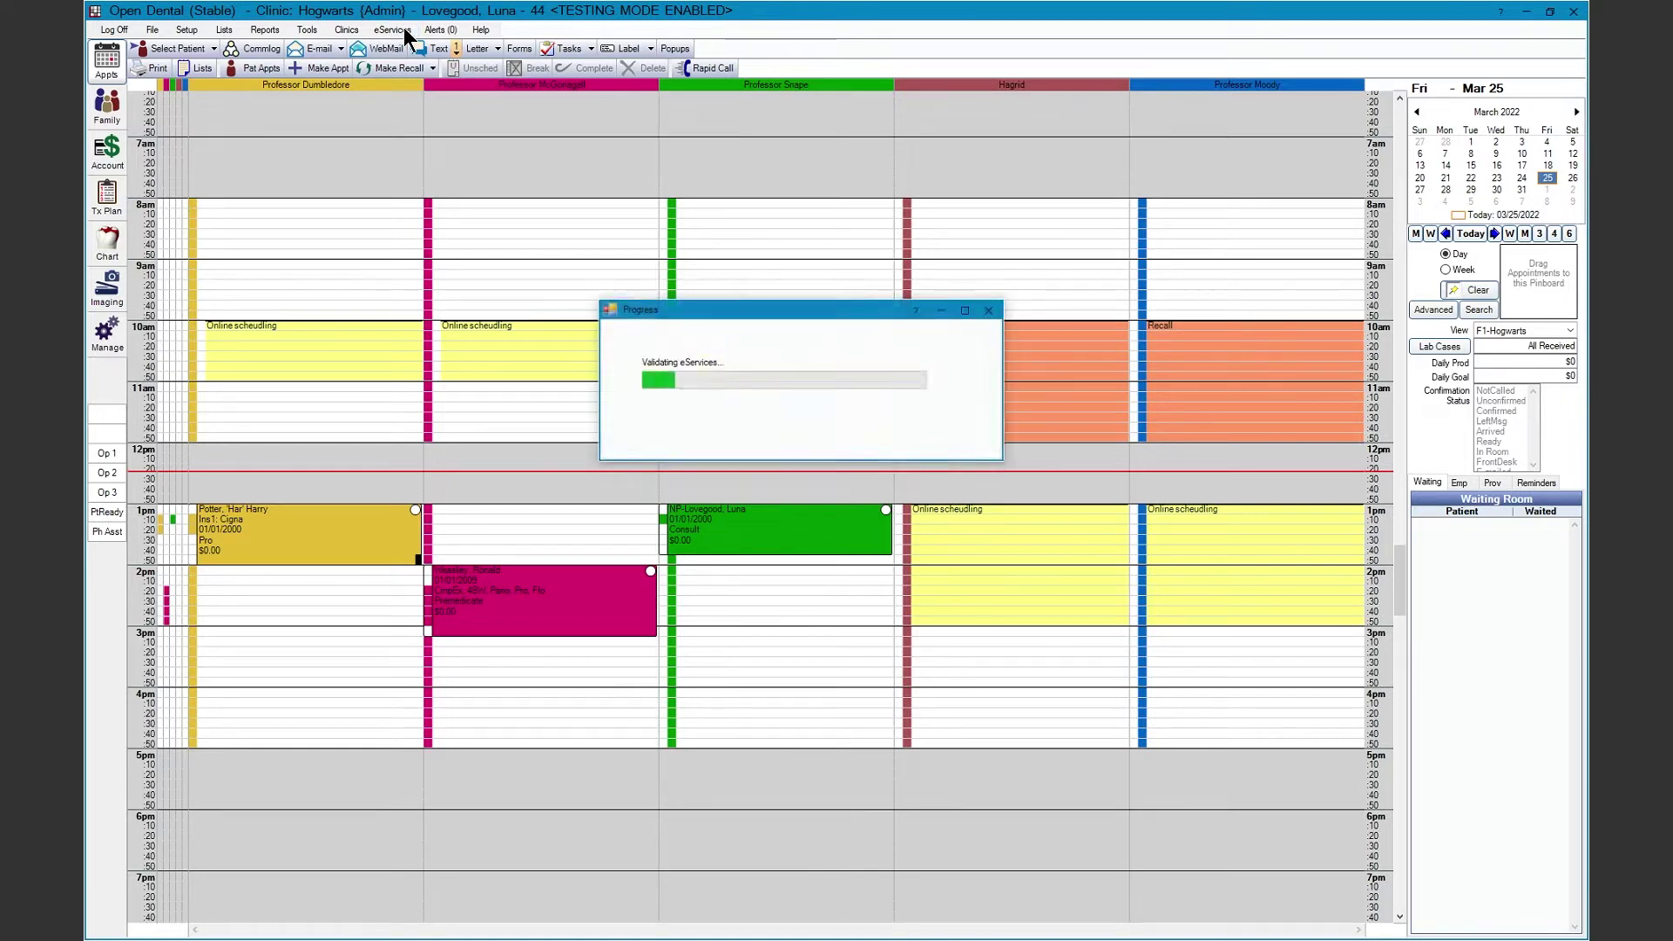
click(744, 453)
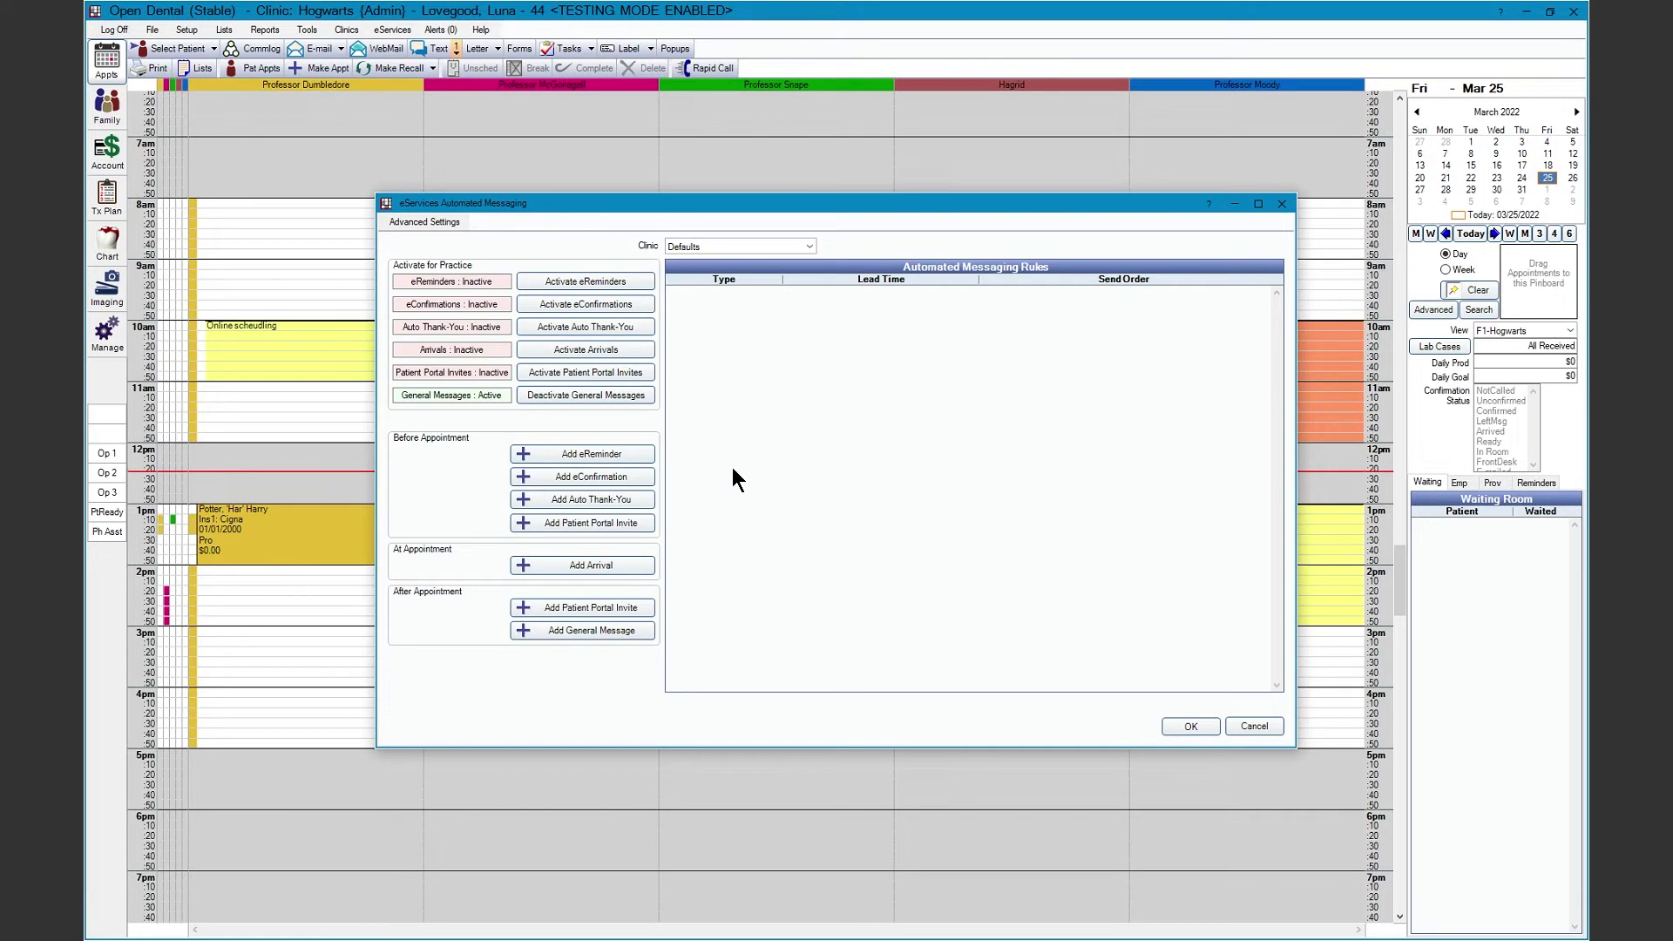
click(645, 479)
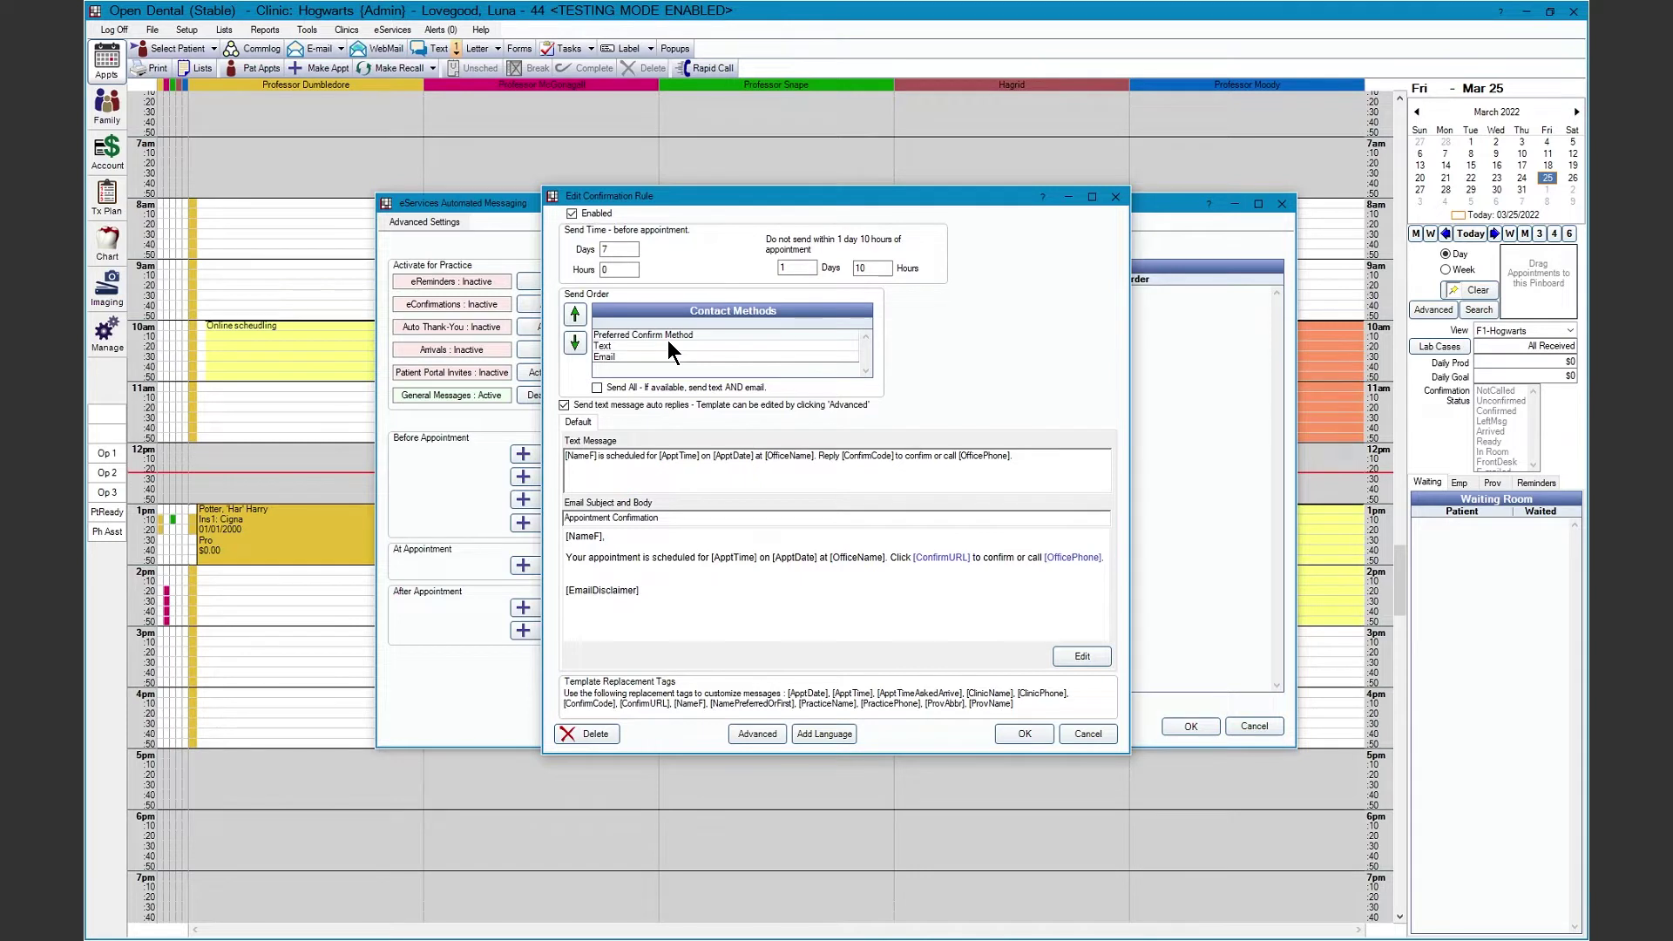
Enable Send All for text and email, and retype the text message's closing '].'.
click(597, 387)
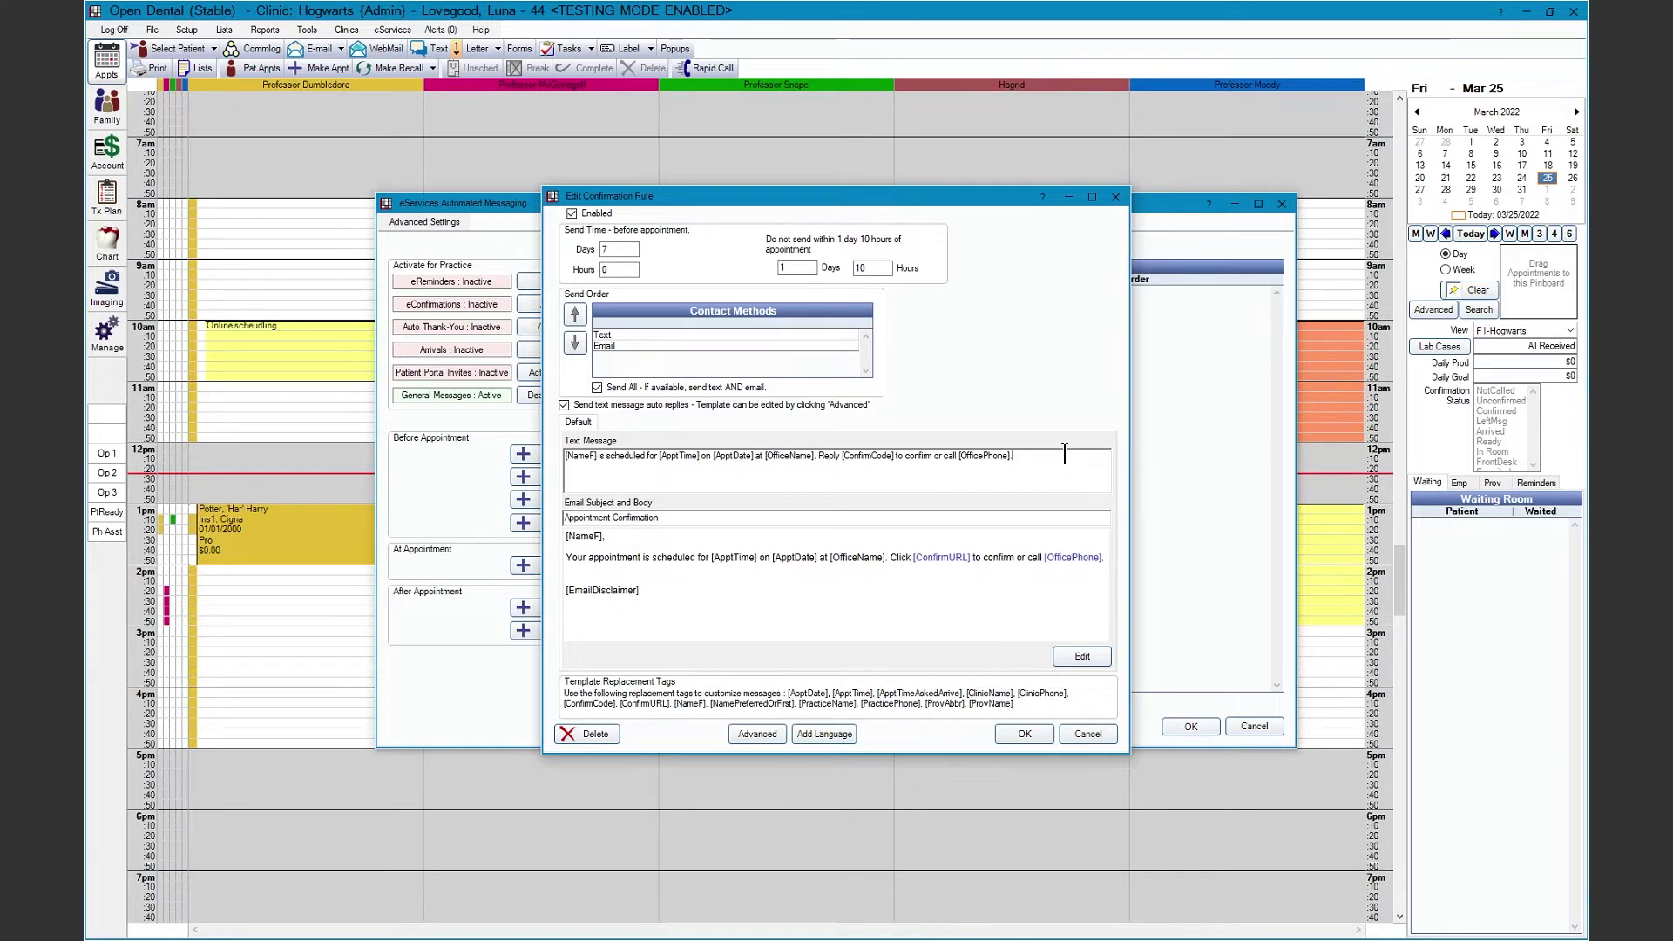
click(1009, 457)
key(BackSpace)
key(BackSpace)
text(].)
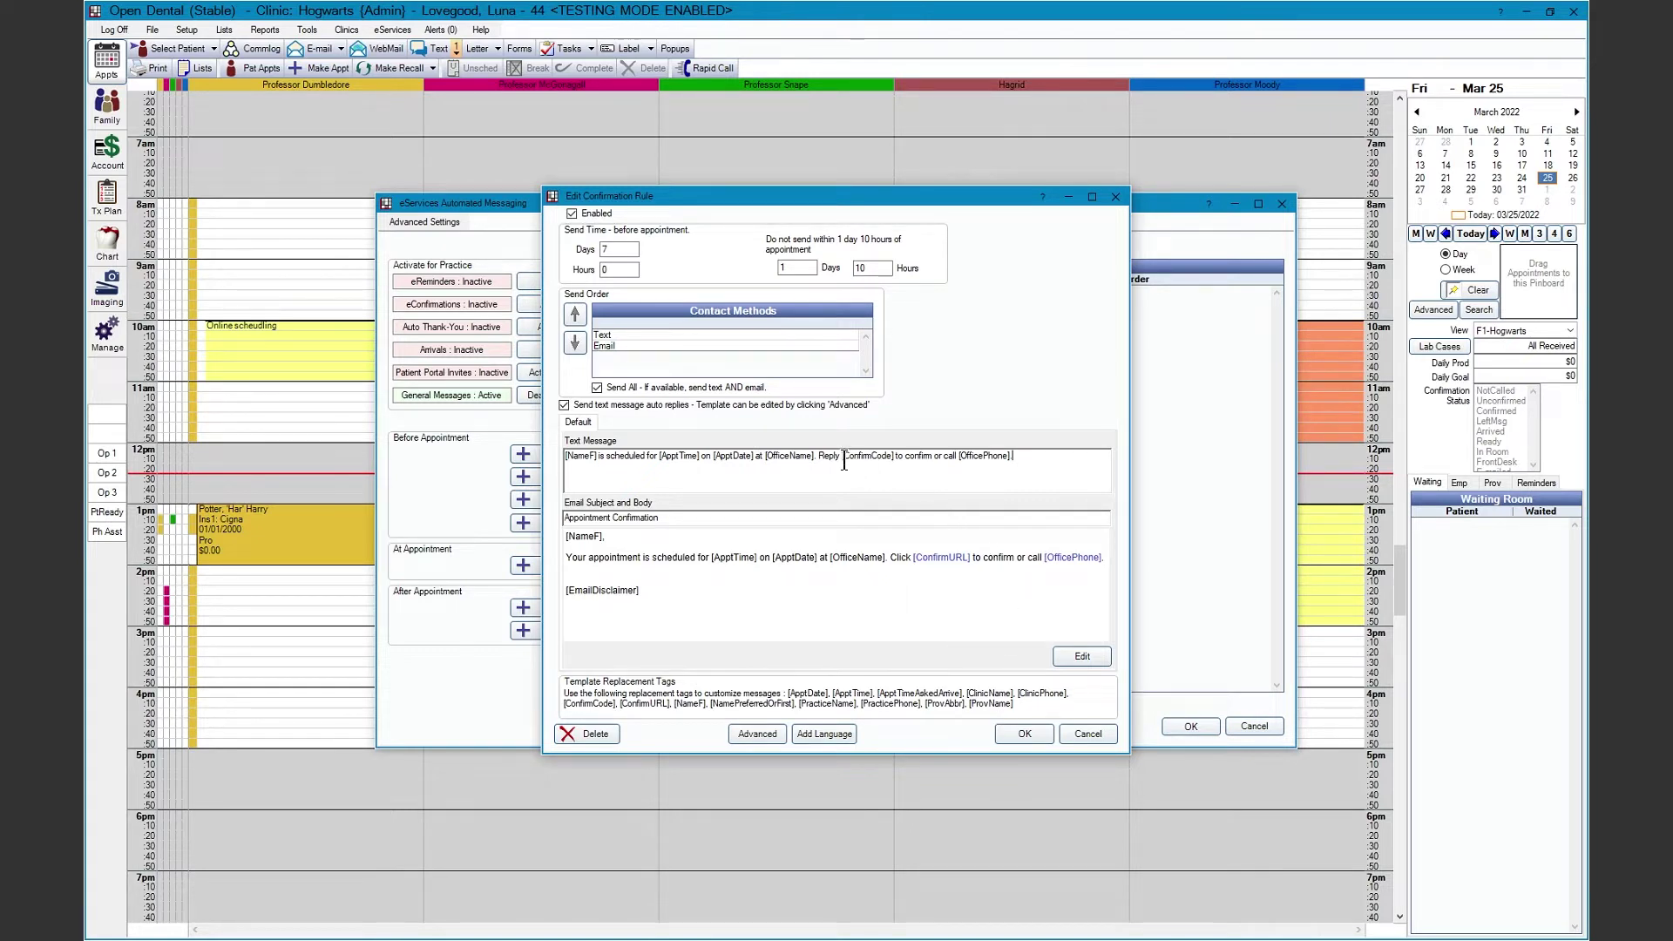
drag(843, 459, 897, 460)
click(1022, 459)
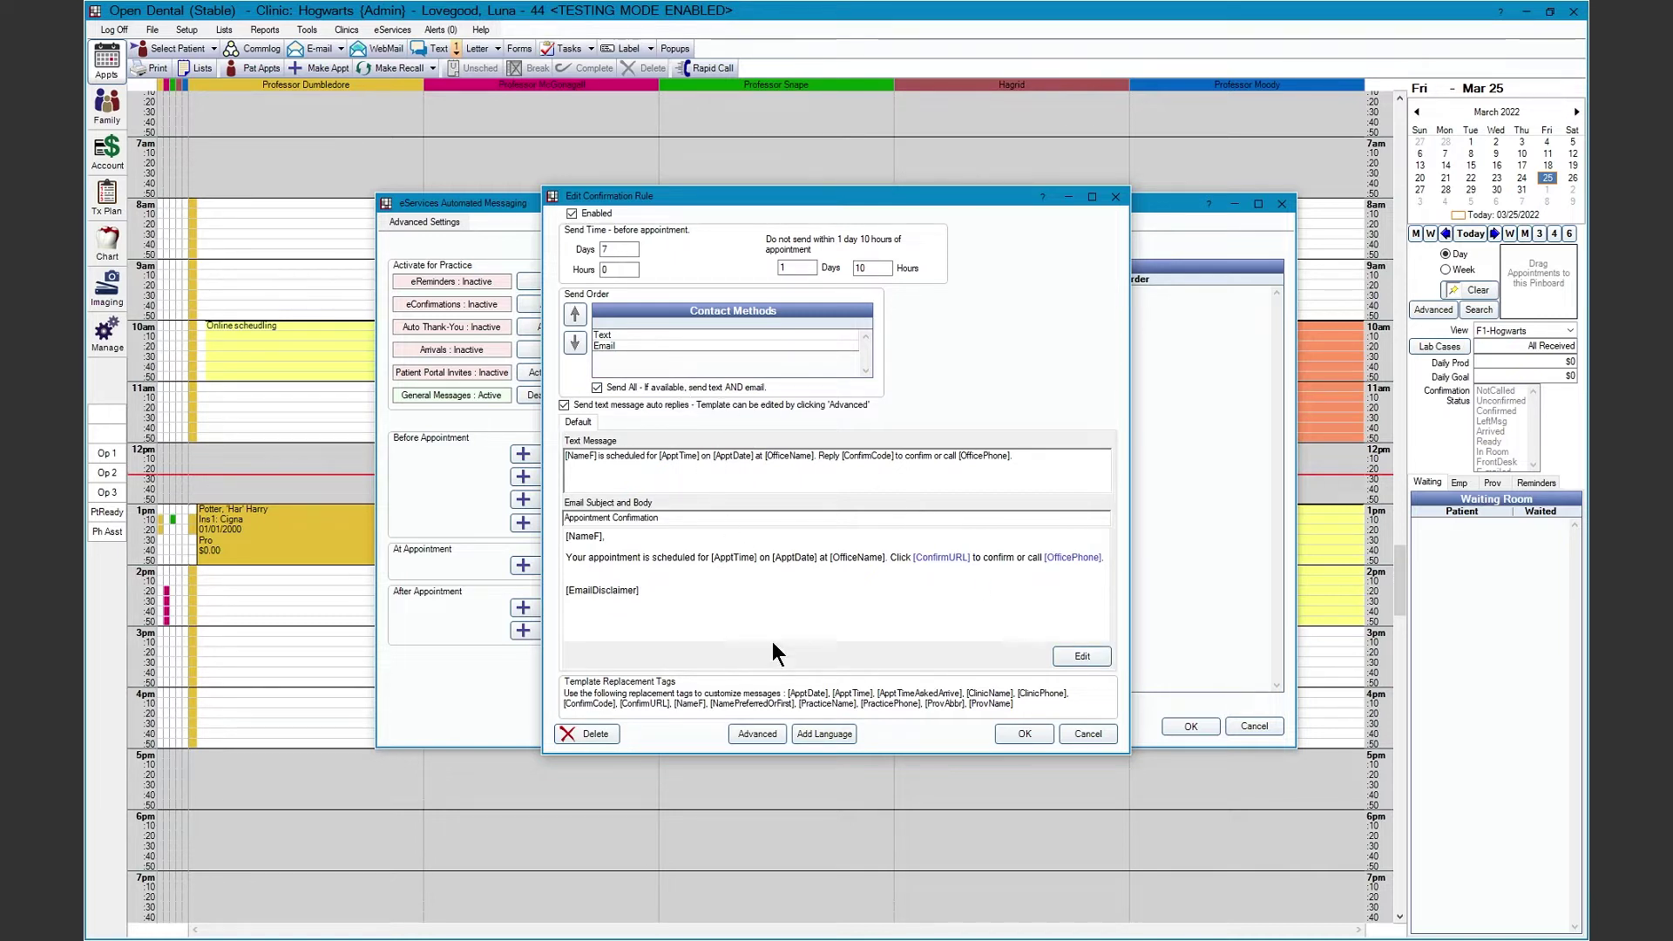
Review the Auto Reply Templates in Advanced settings, then turn off text message auto replies.
click(775, 738)
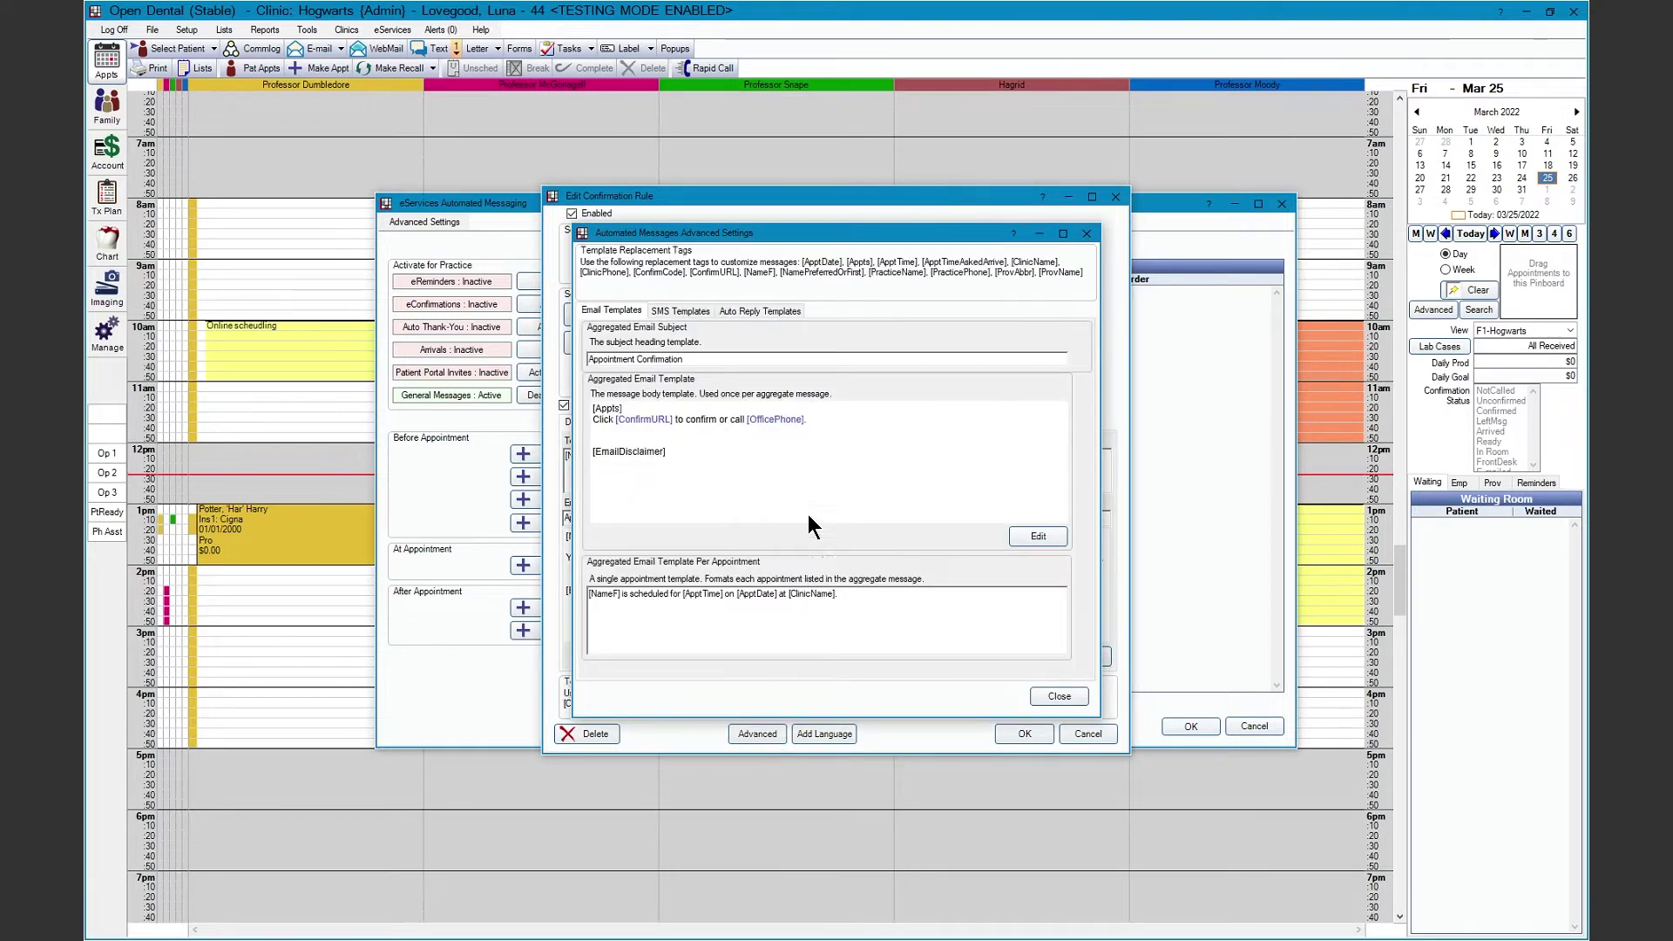
click(792, 310)
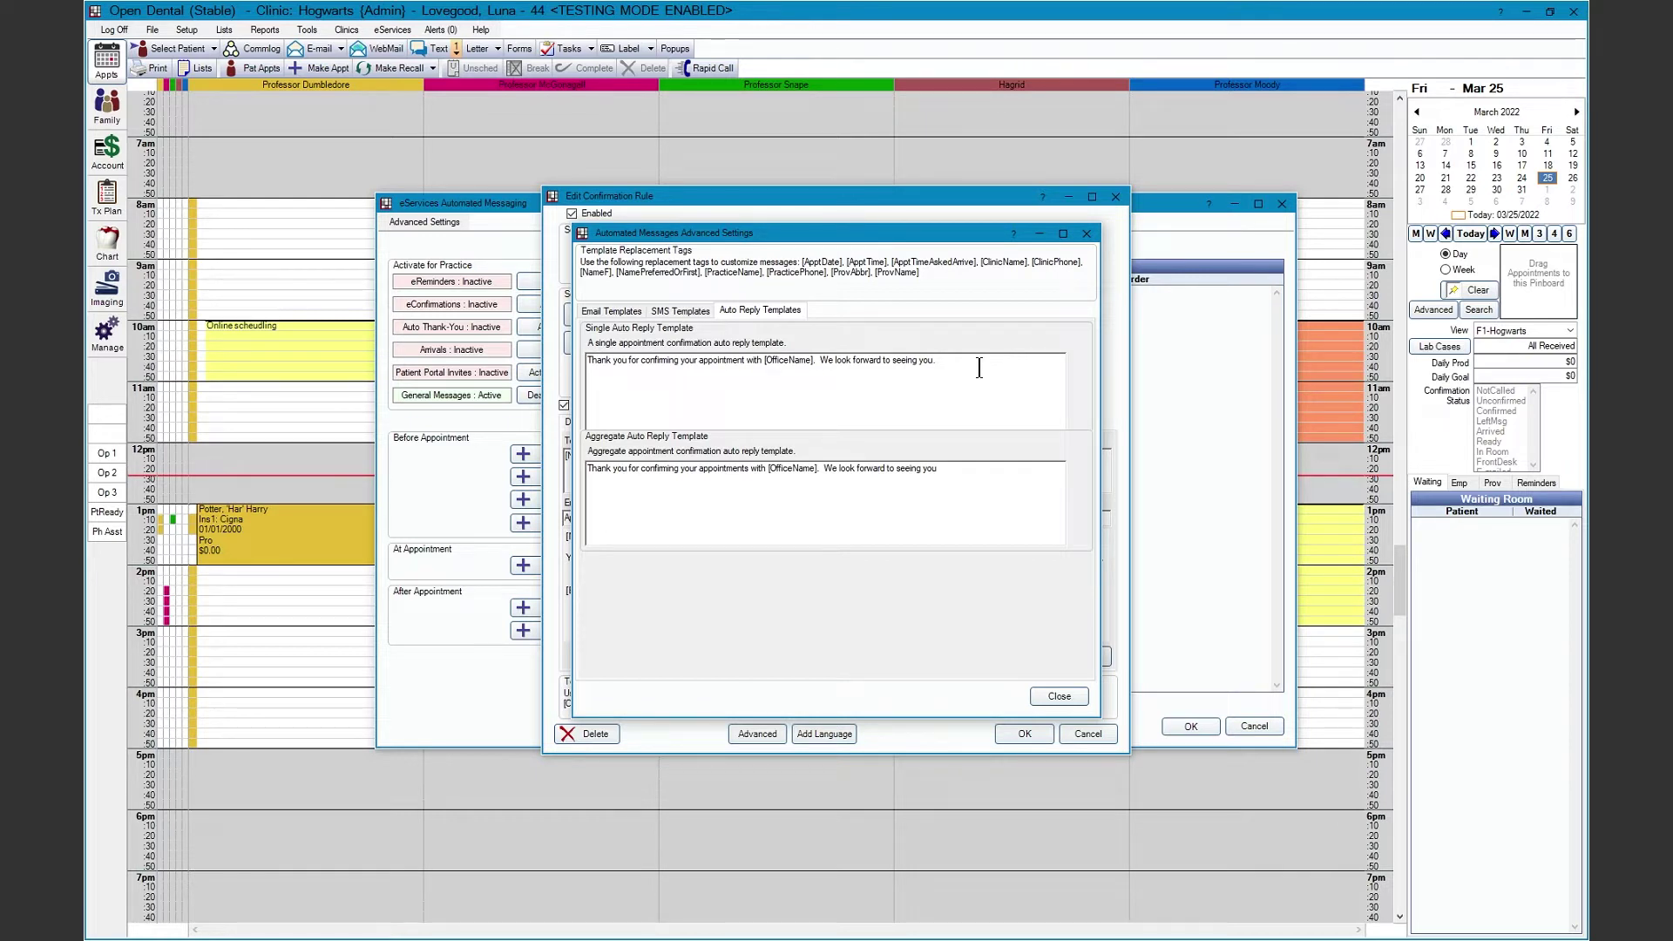
click(1057, 696)
click(566, 405)
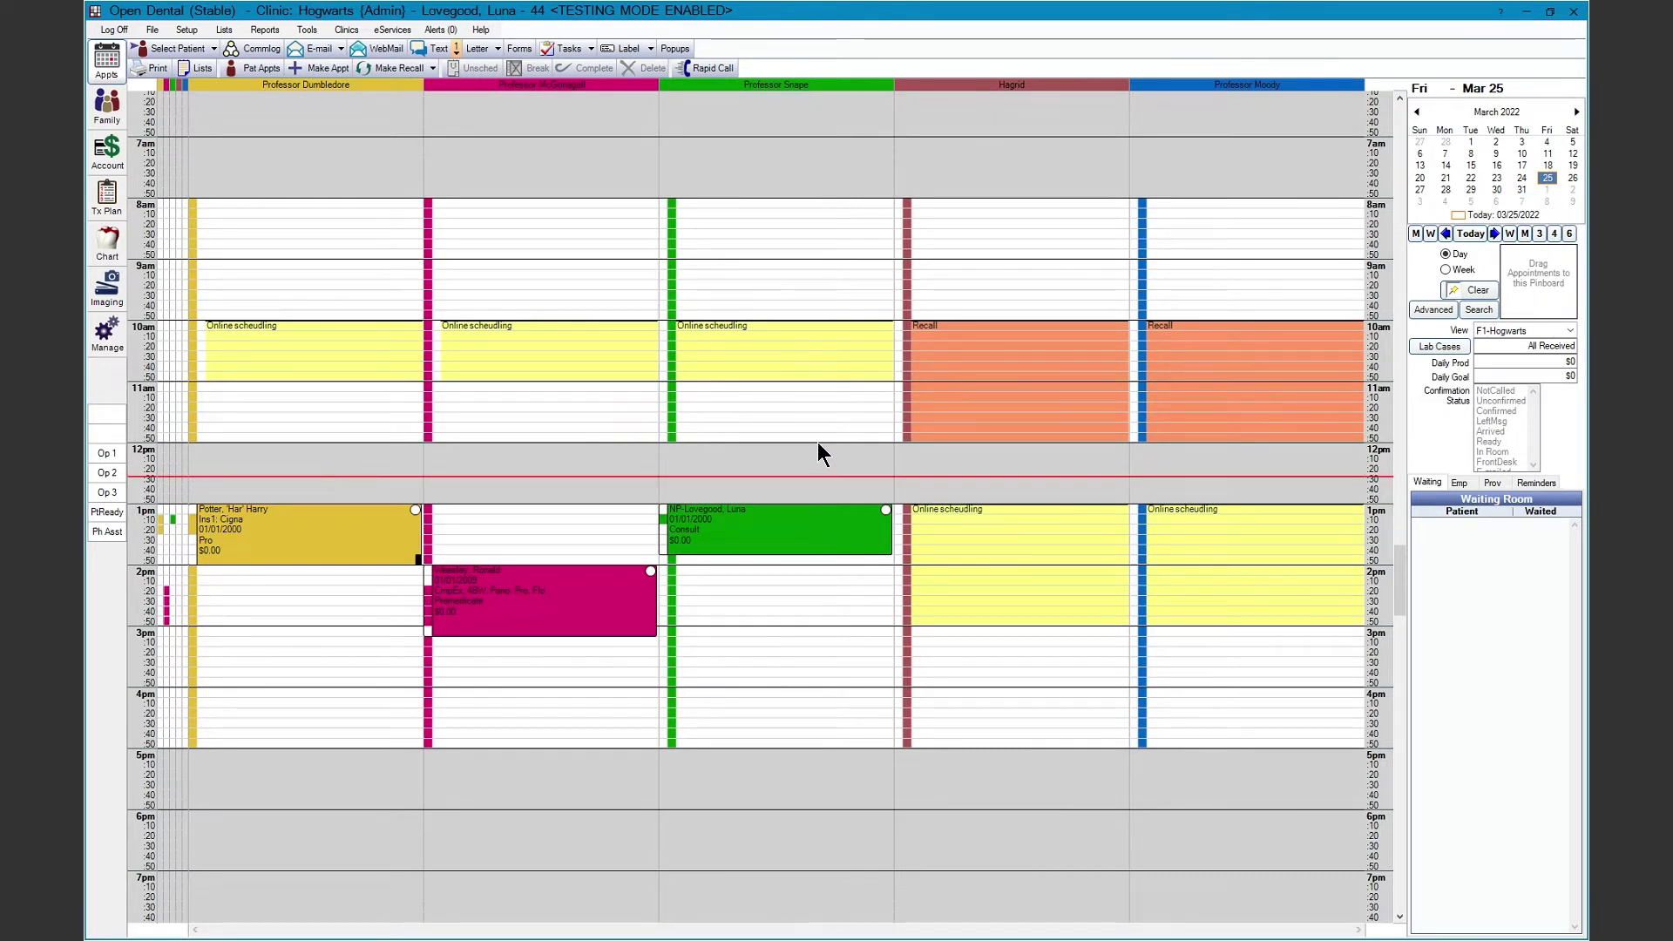
Add an Auto Thank-You rule, sent 1 hour after an appointment is scheduled.
click(393, 31)
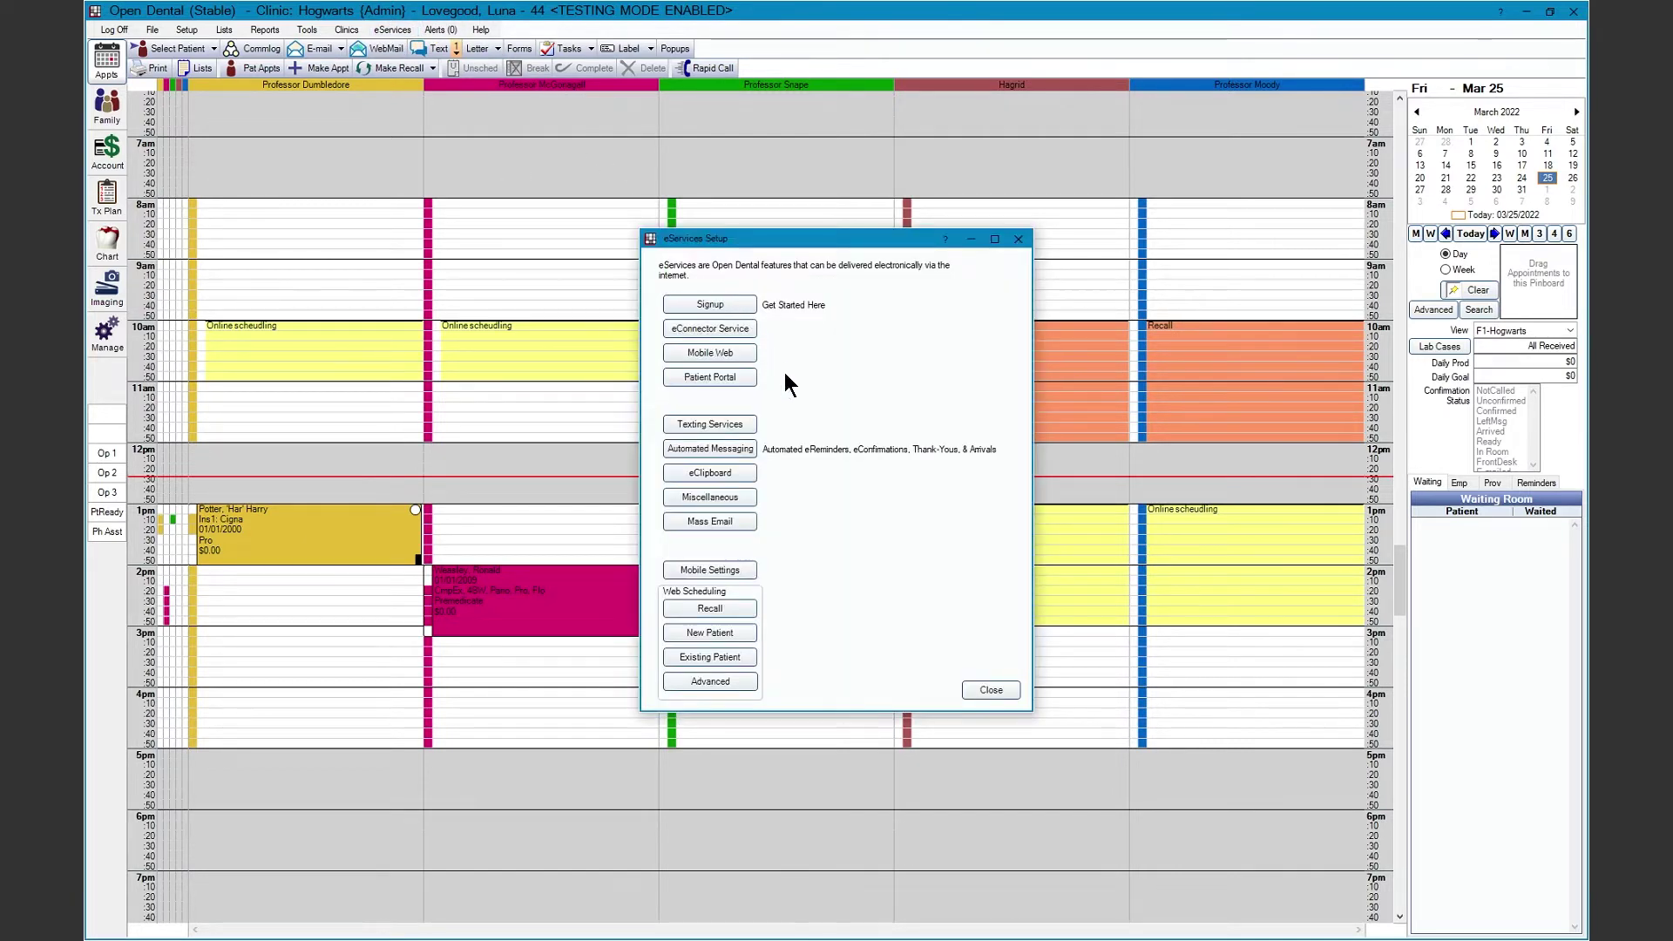
click(753, 452)
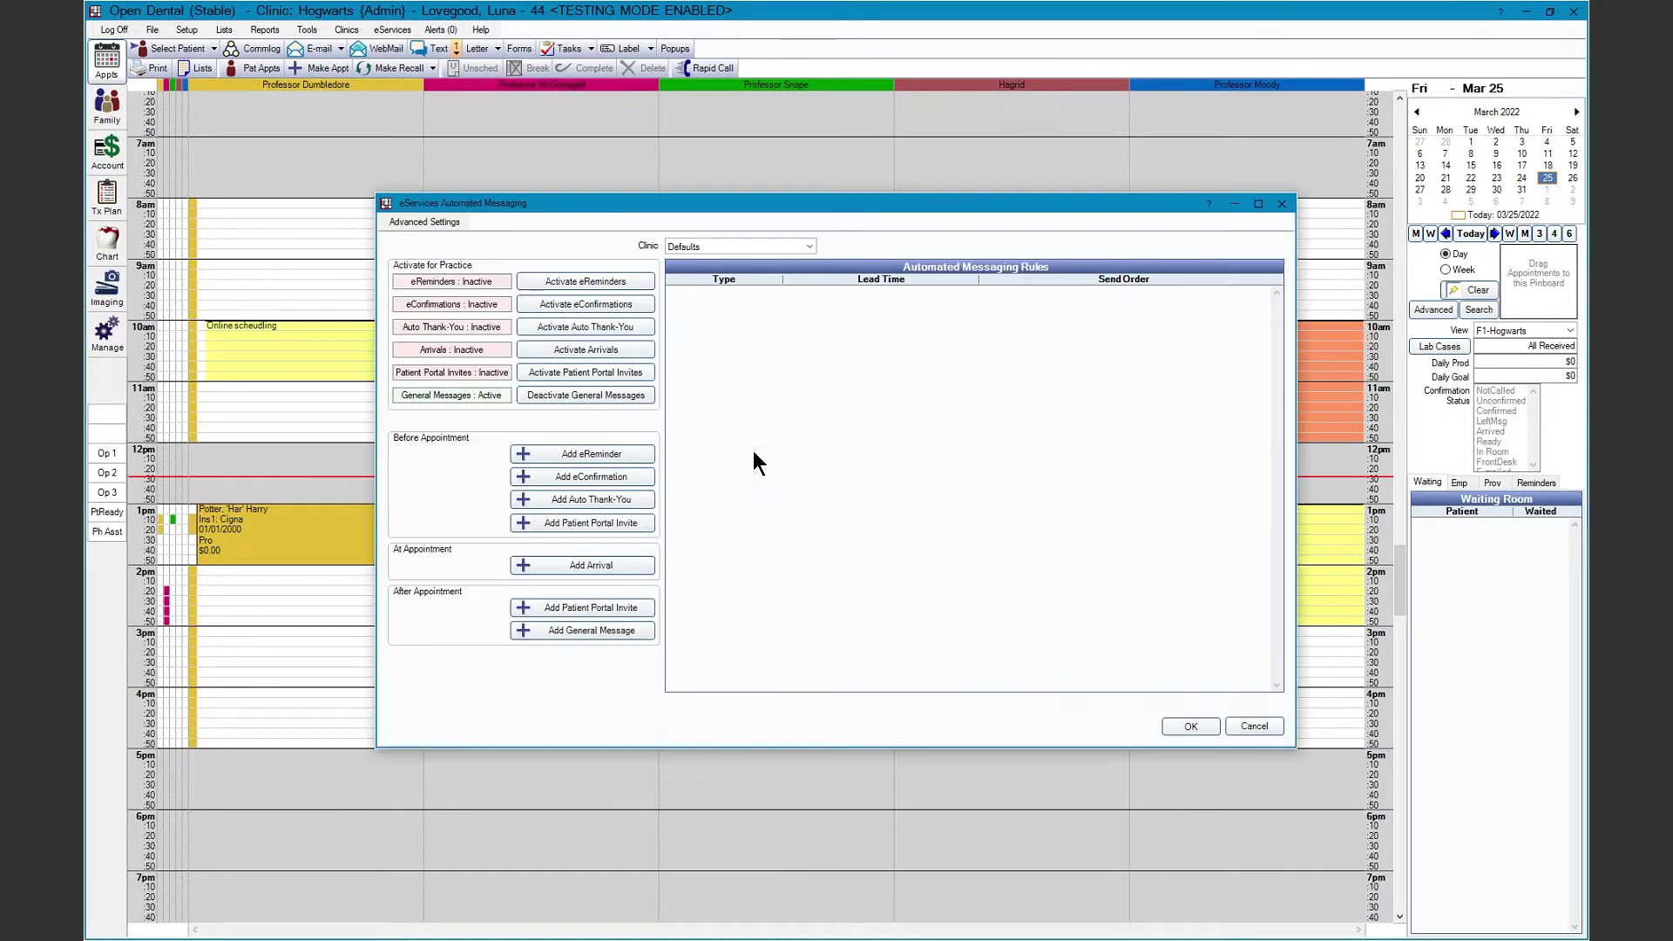
click(641, 499)
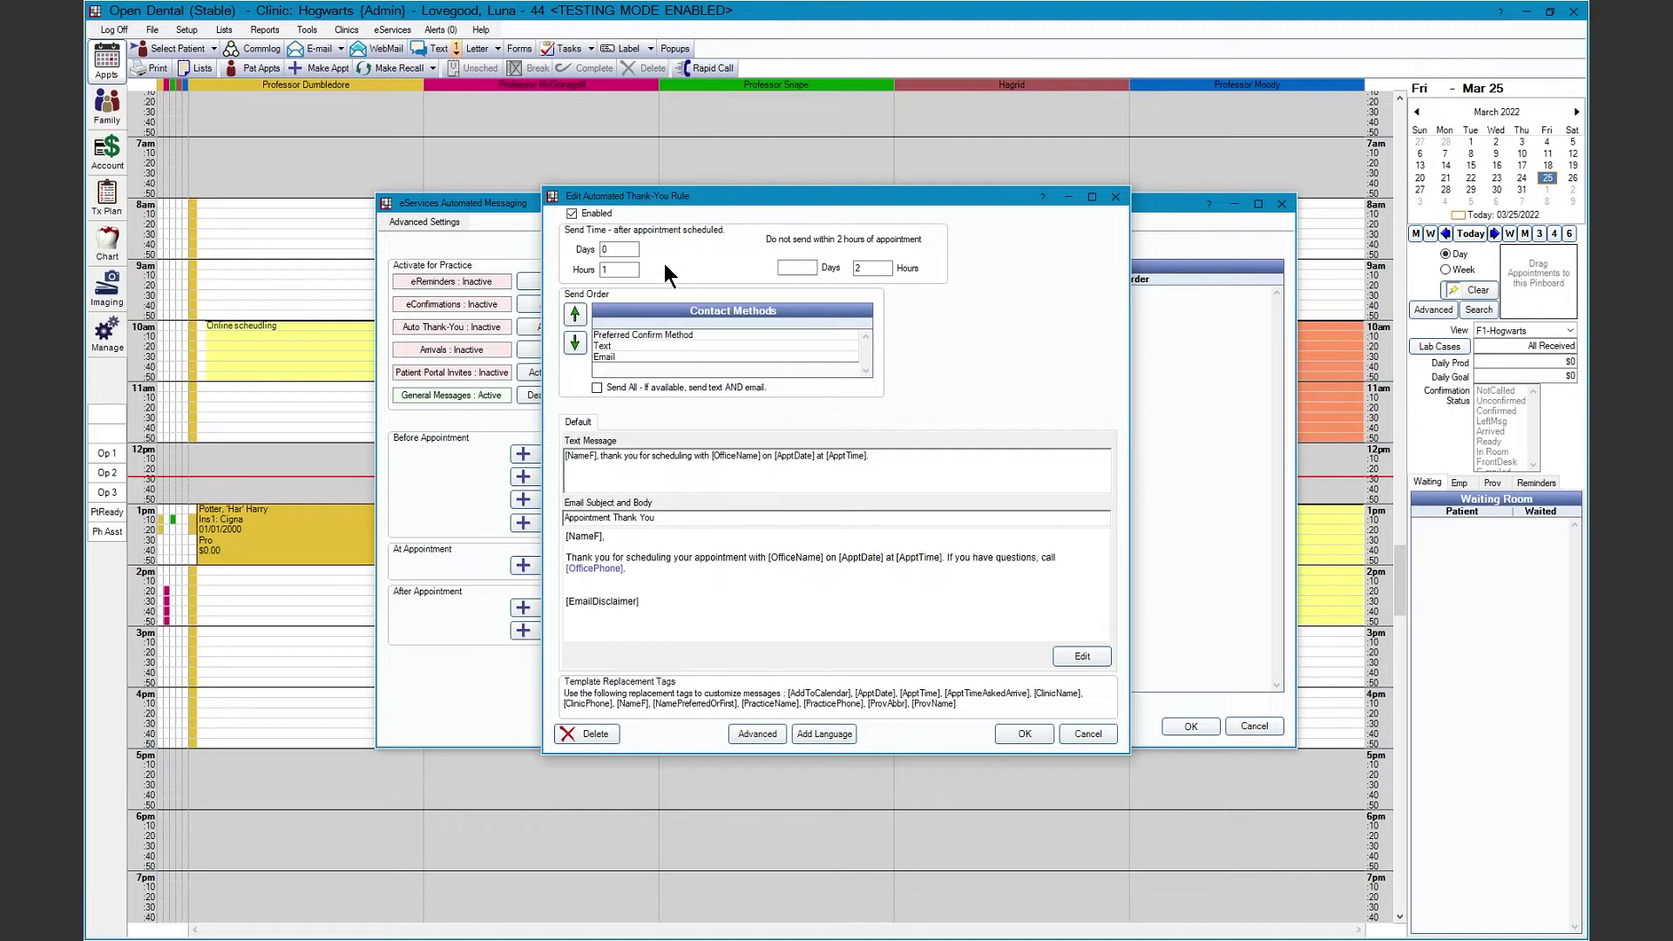
double_click(610, 270)
click(622, 358)
click(576, 313)
click(576, 313)
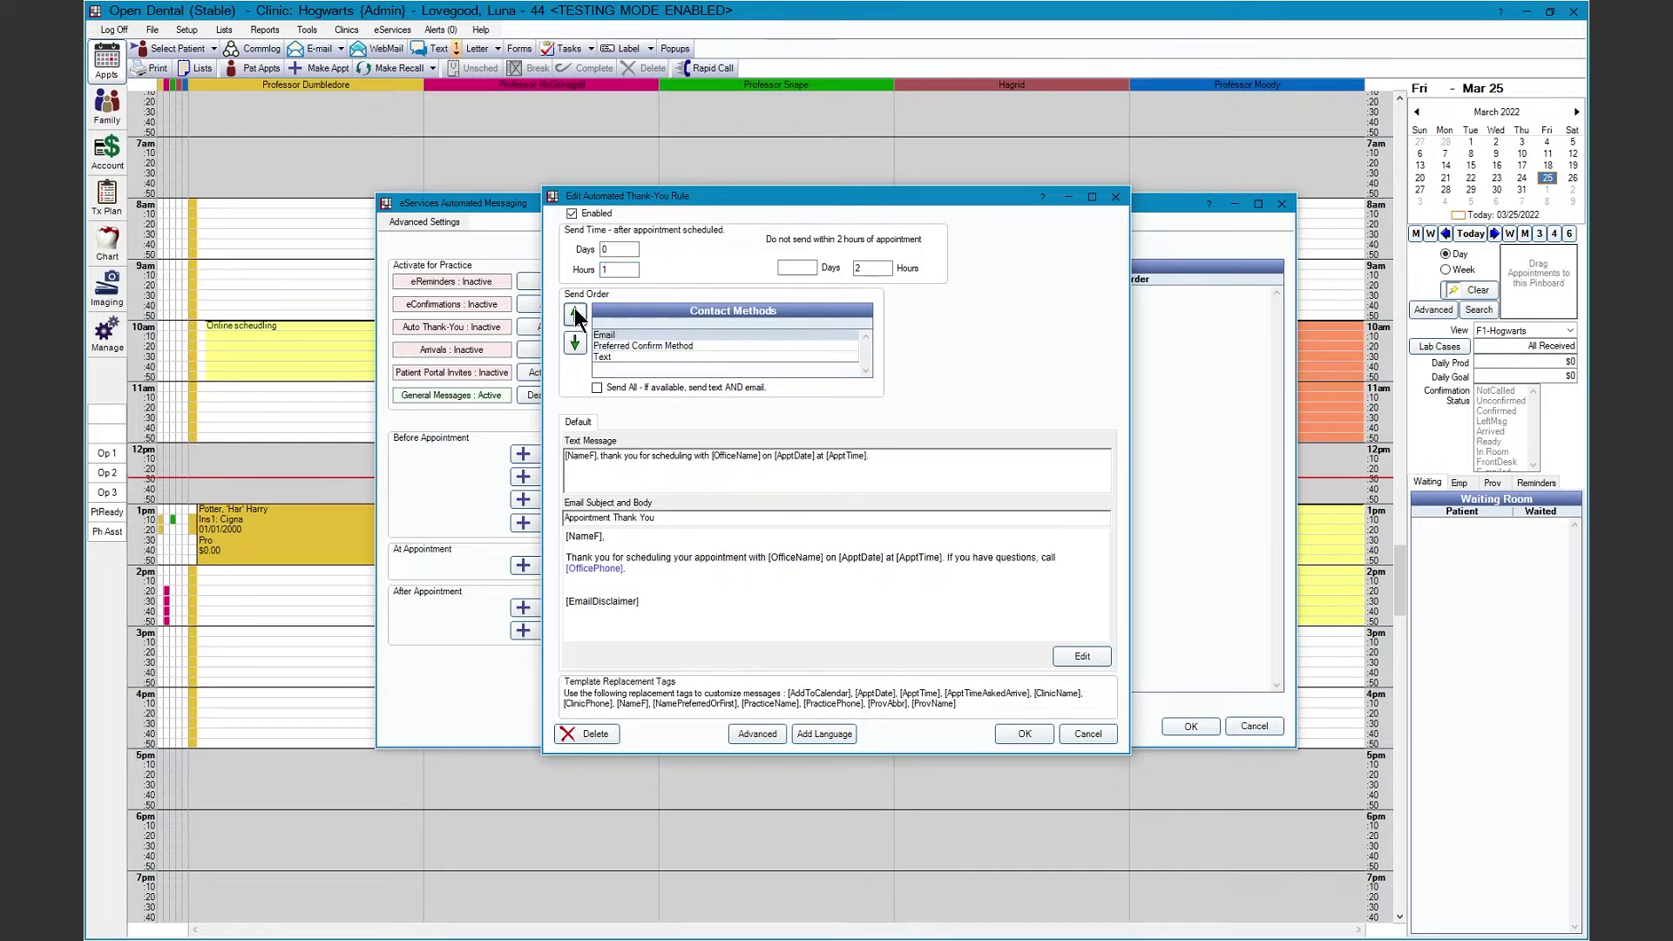
click(597, 387)
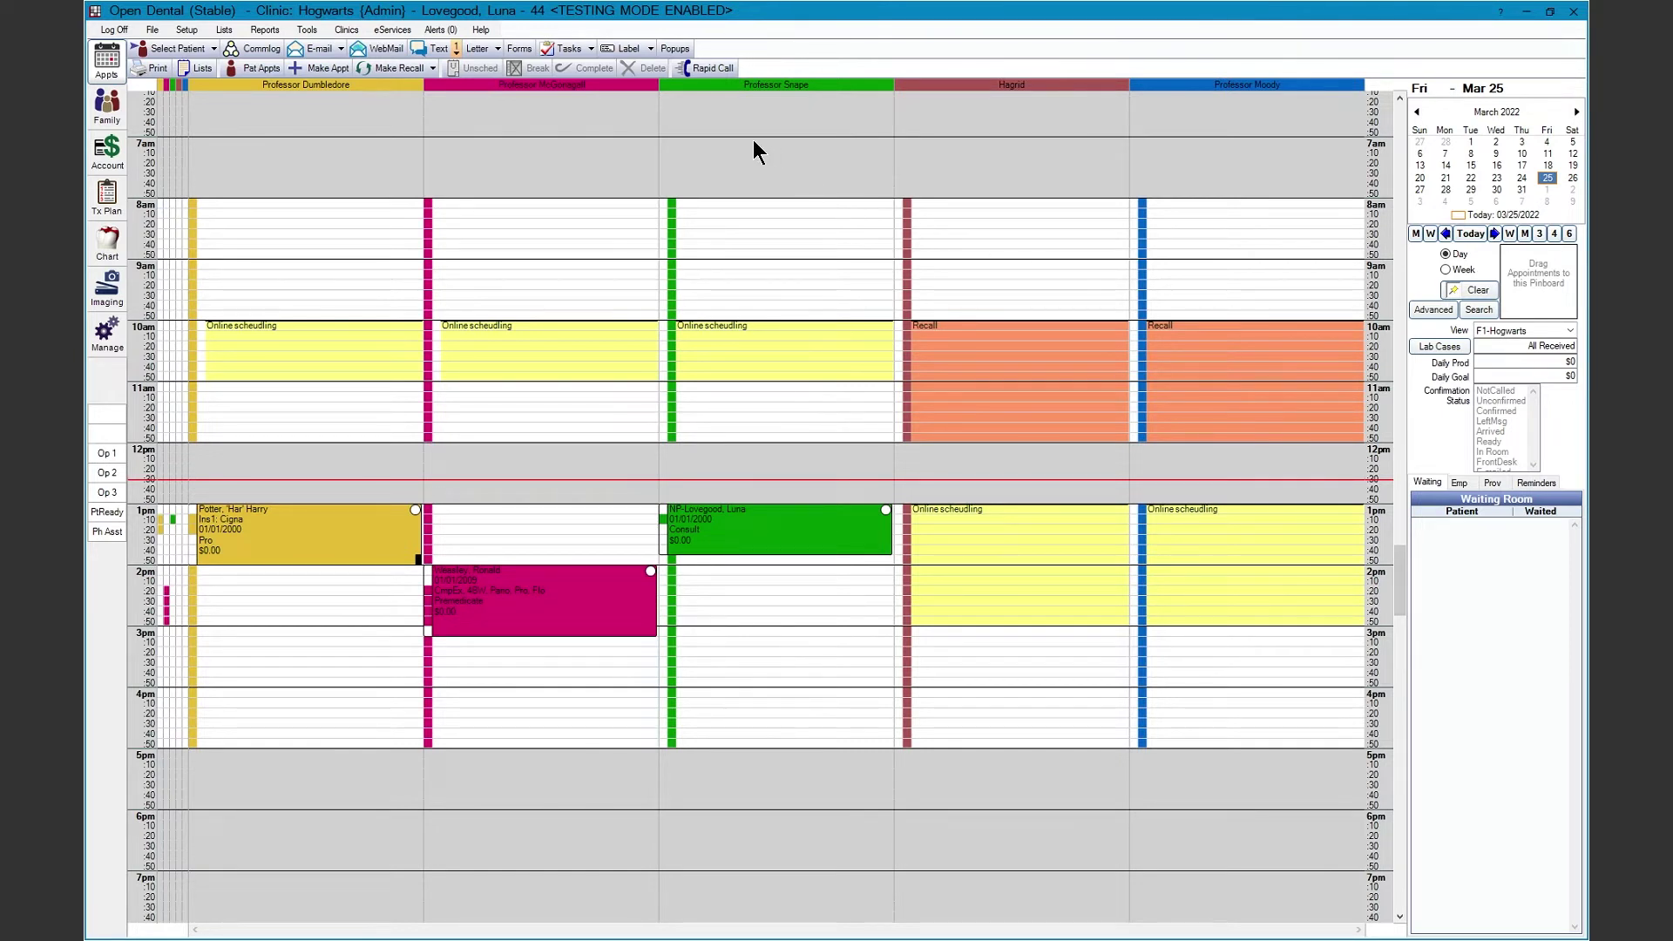
Add an Arrivals rule that texts 3 hours before the appointment.
click(406, 31)
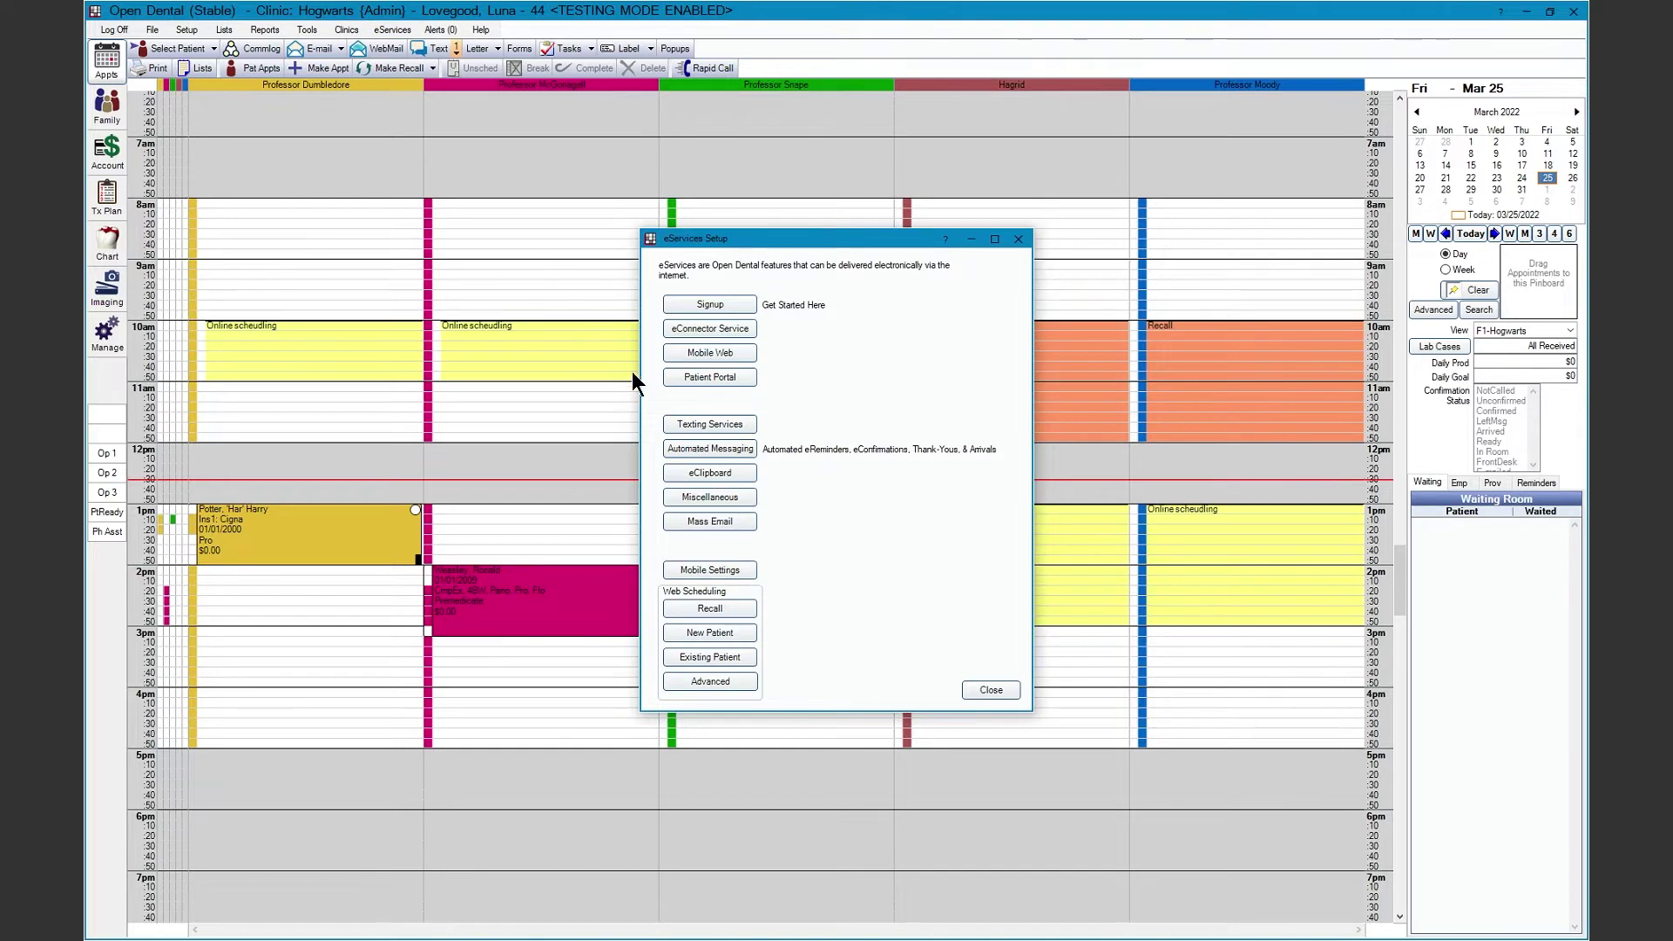
click(751, 449)
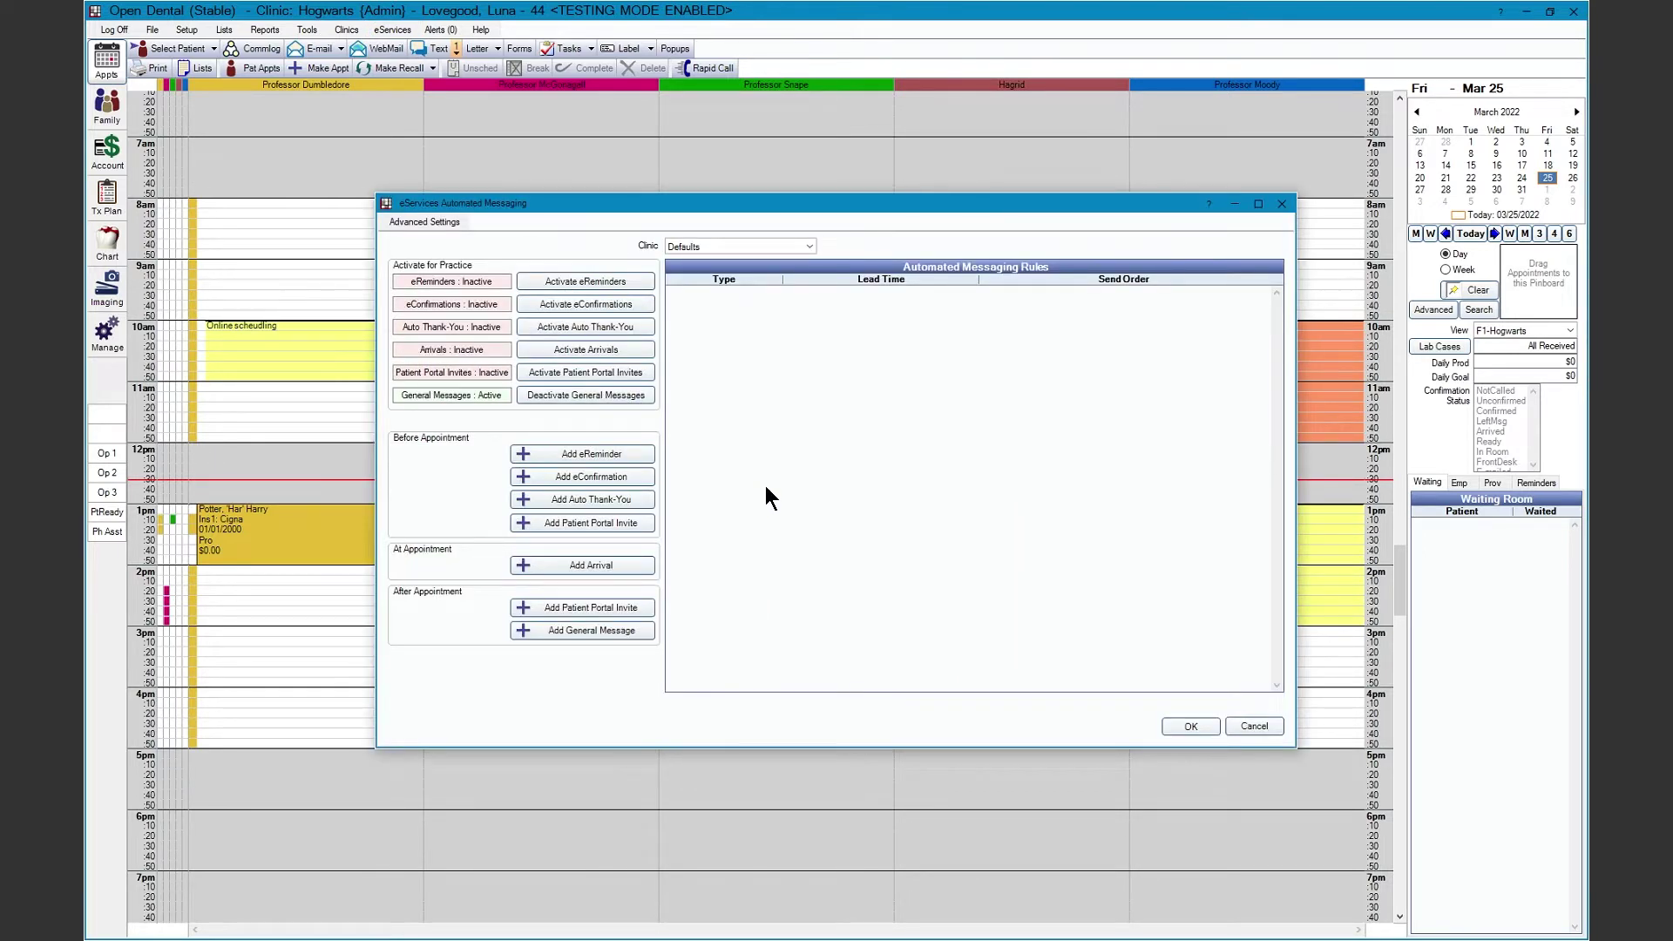
click(645, 568)
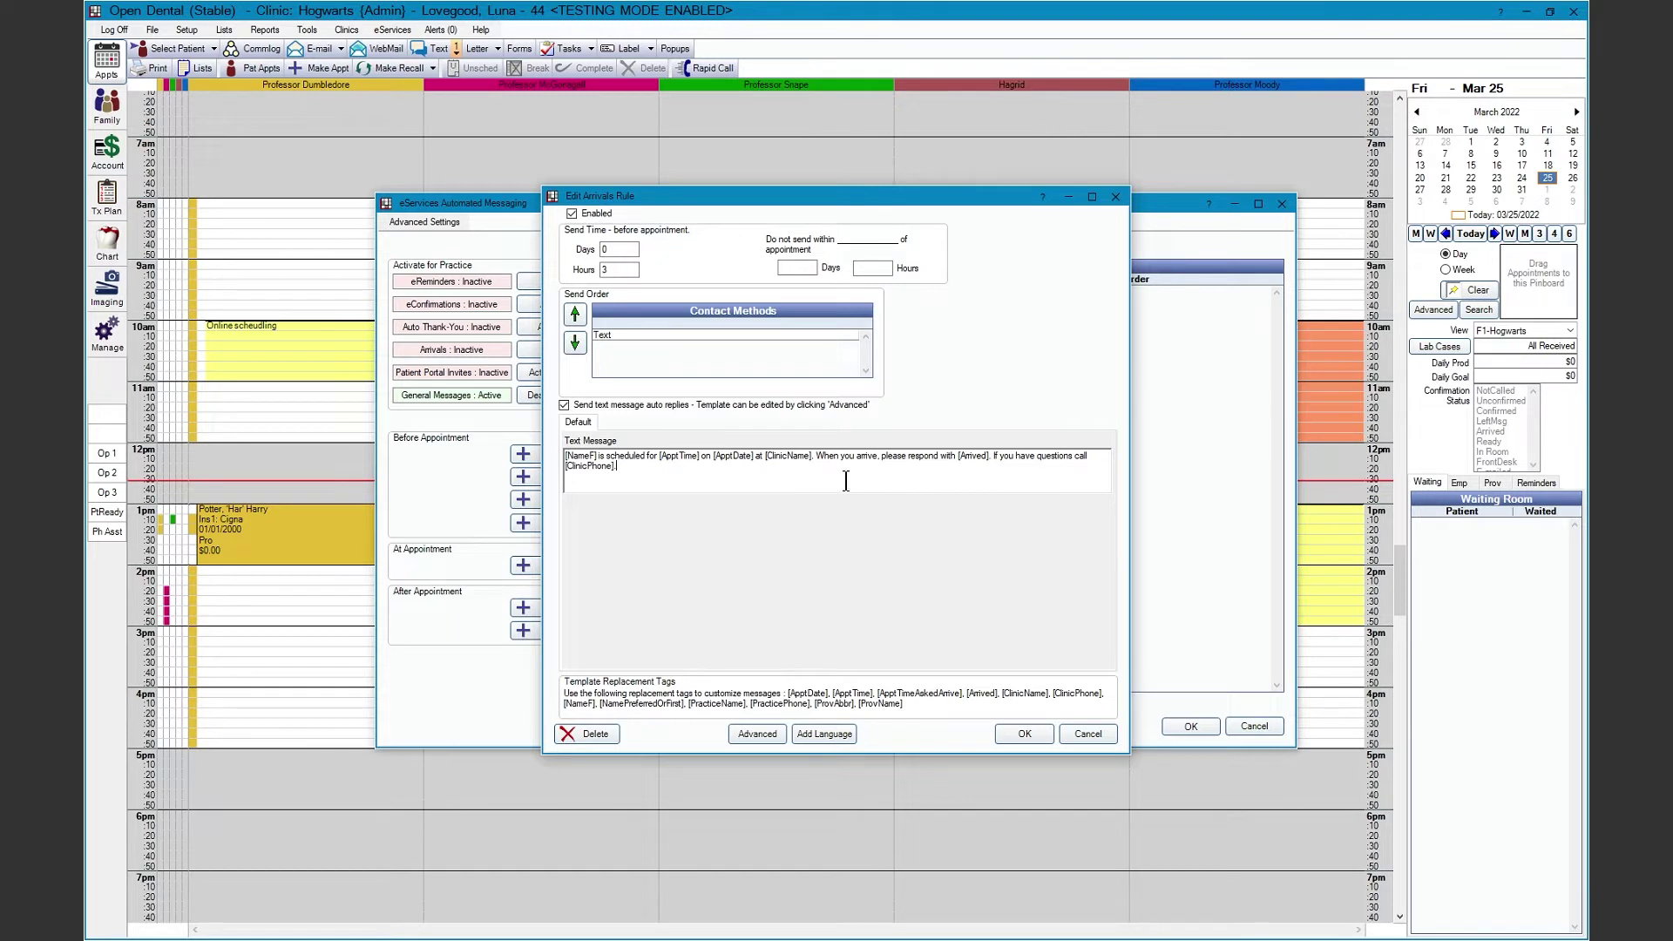
drag(957, 456, 989, 456)
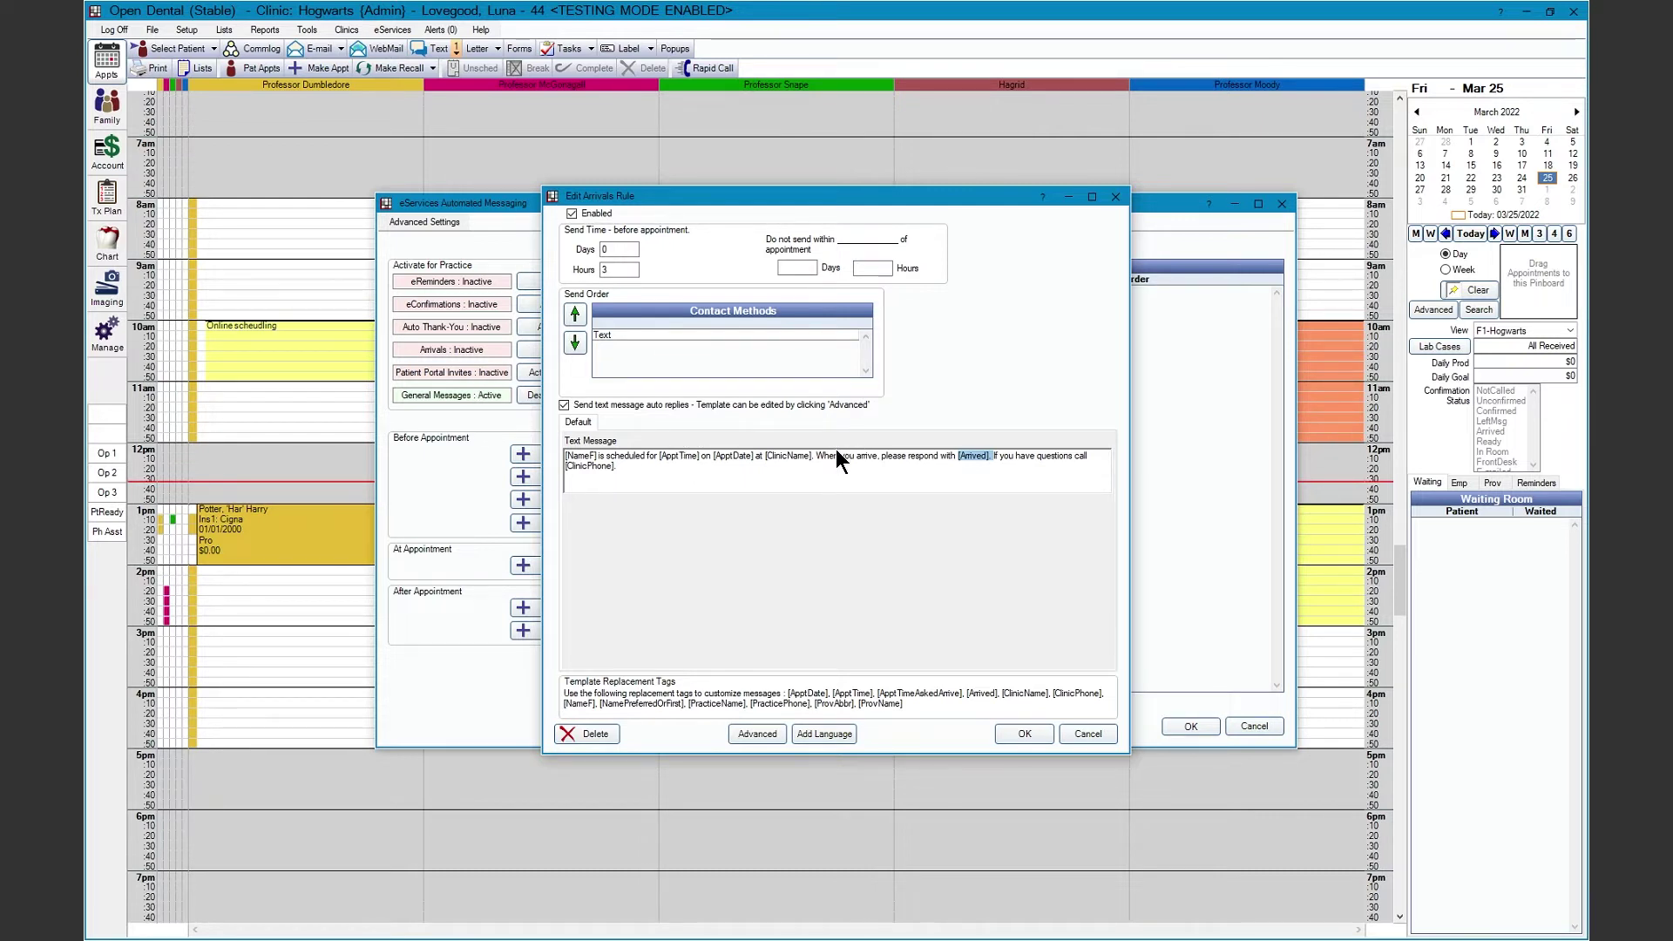
click(772, 739)
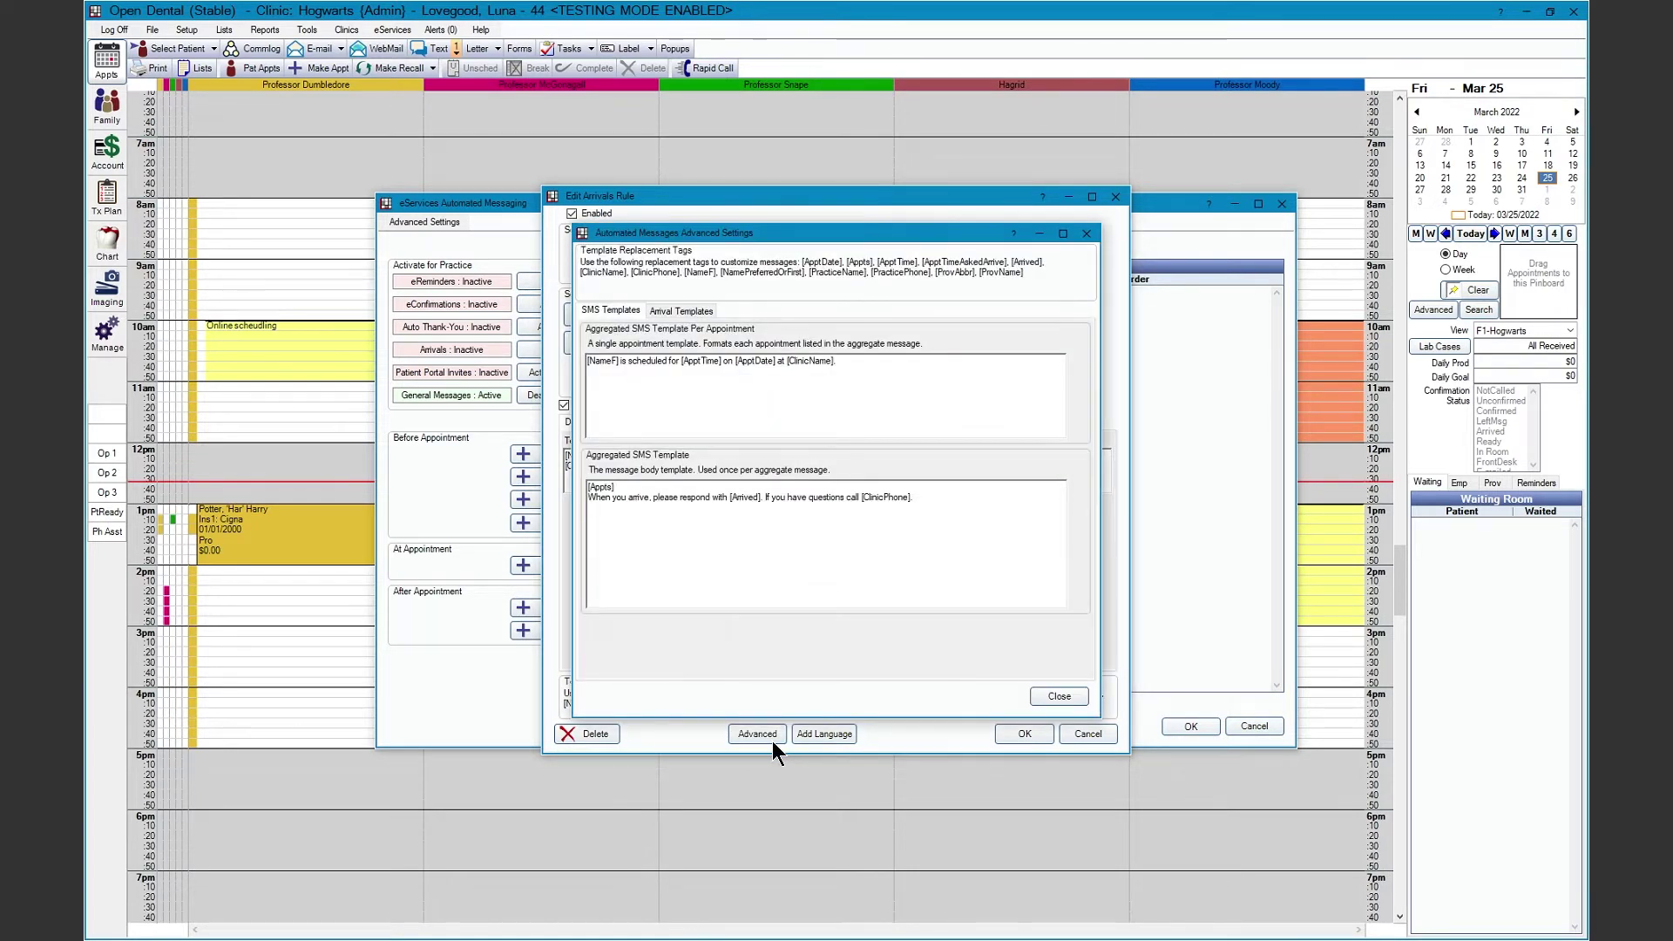
Review the Arrival Templates tab in Advanced Settings.
click(704, 310)
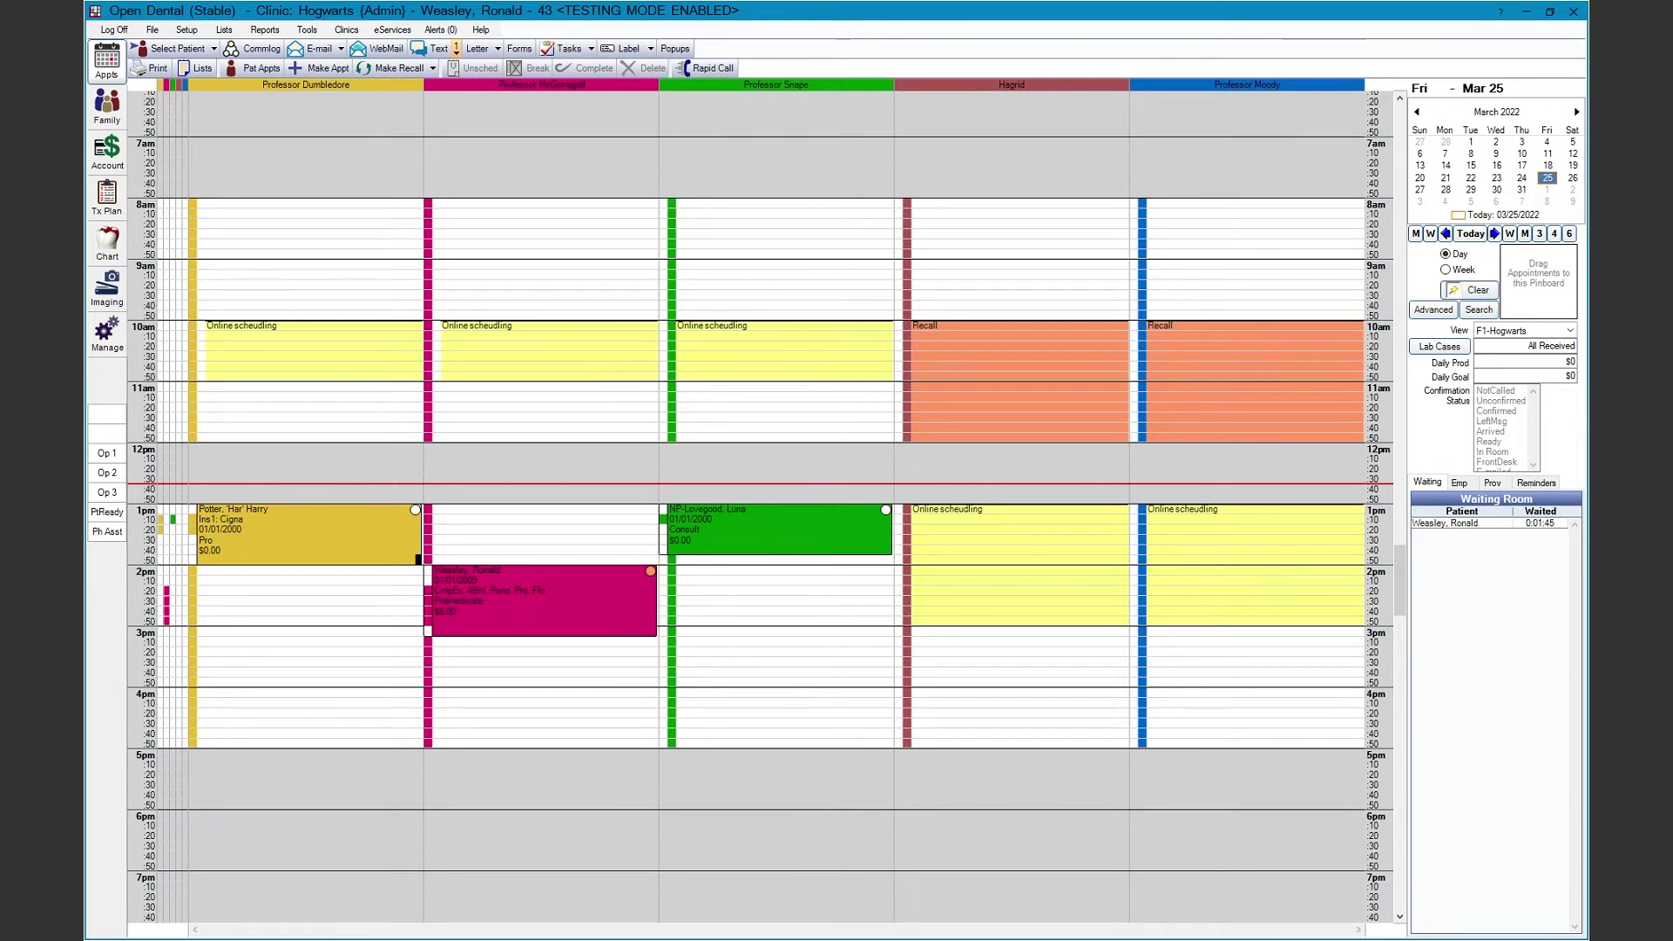
Add a Patient Portal Invite rule emailing invites 7 days before appointments.
click(392, 30)
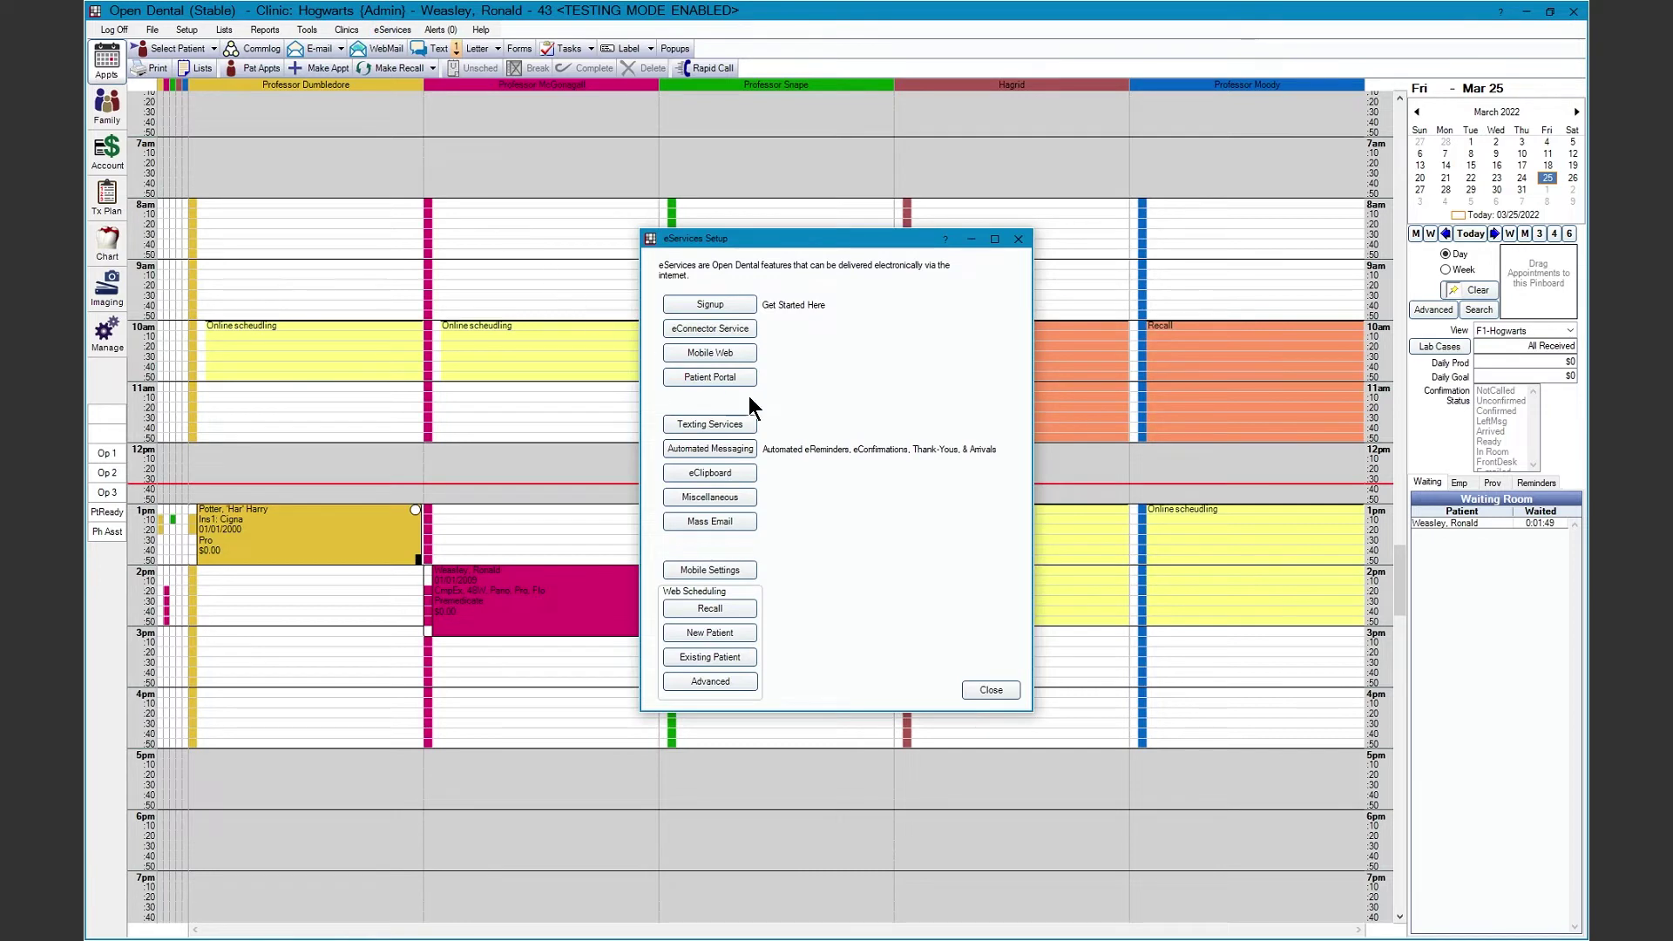
click(751, 447)
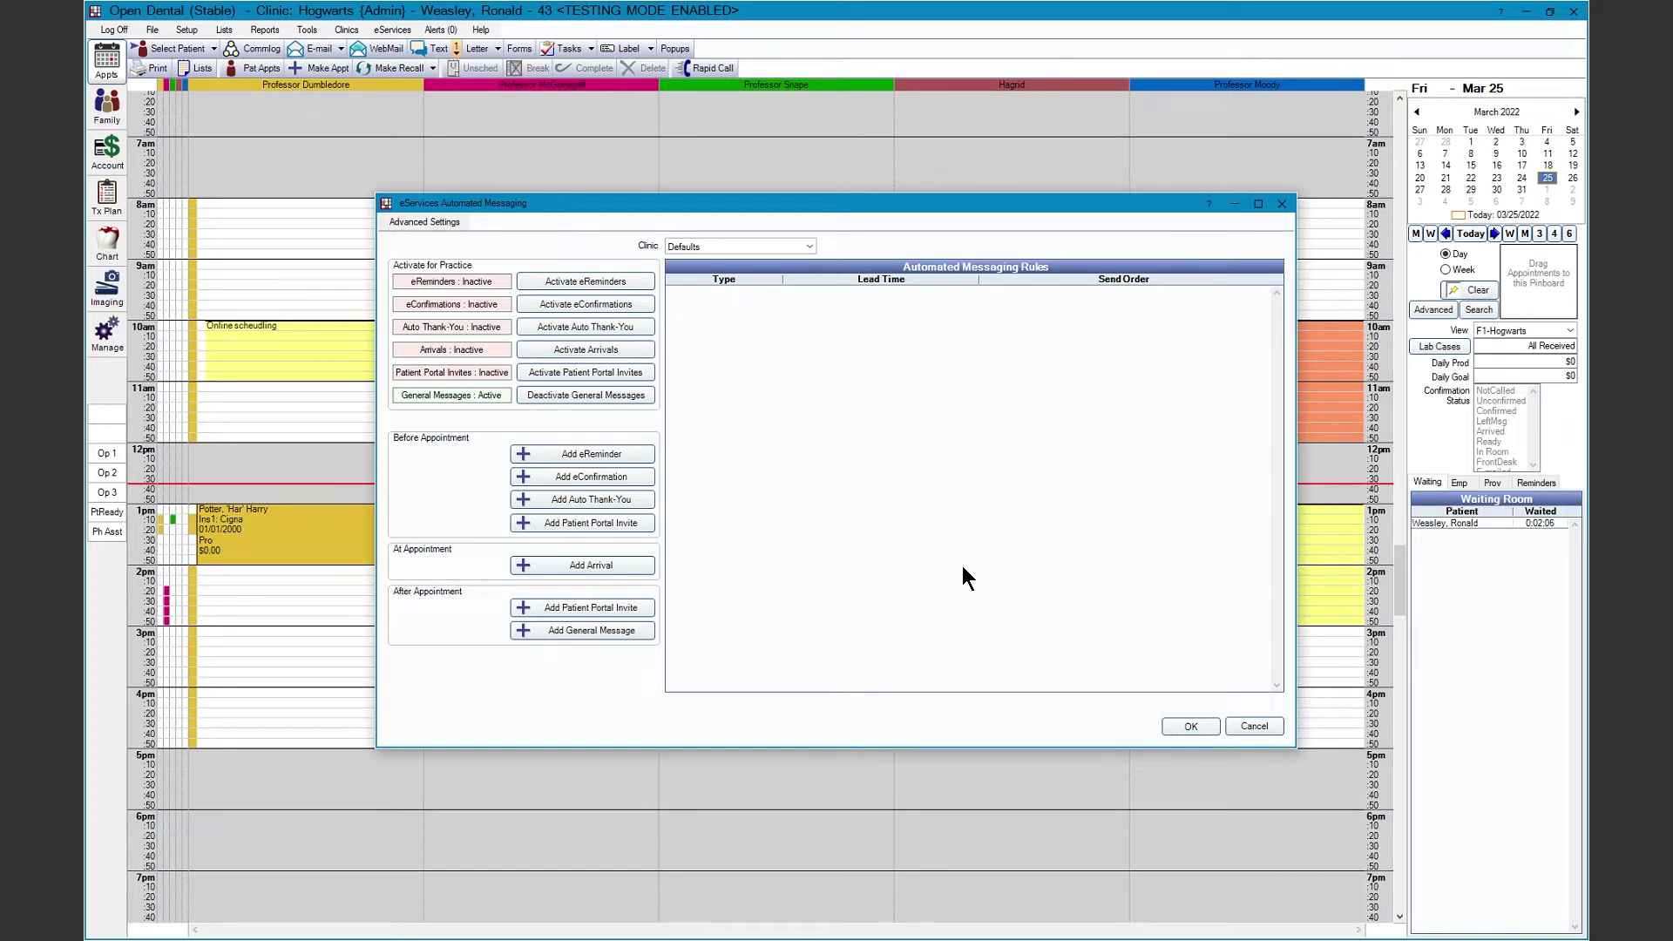
click(646, 528)
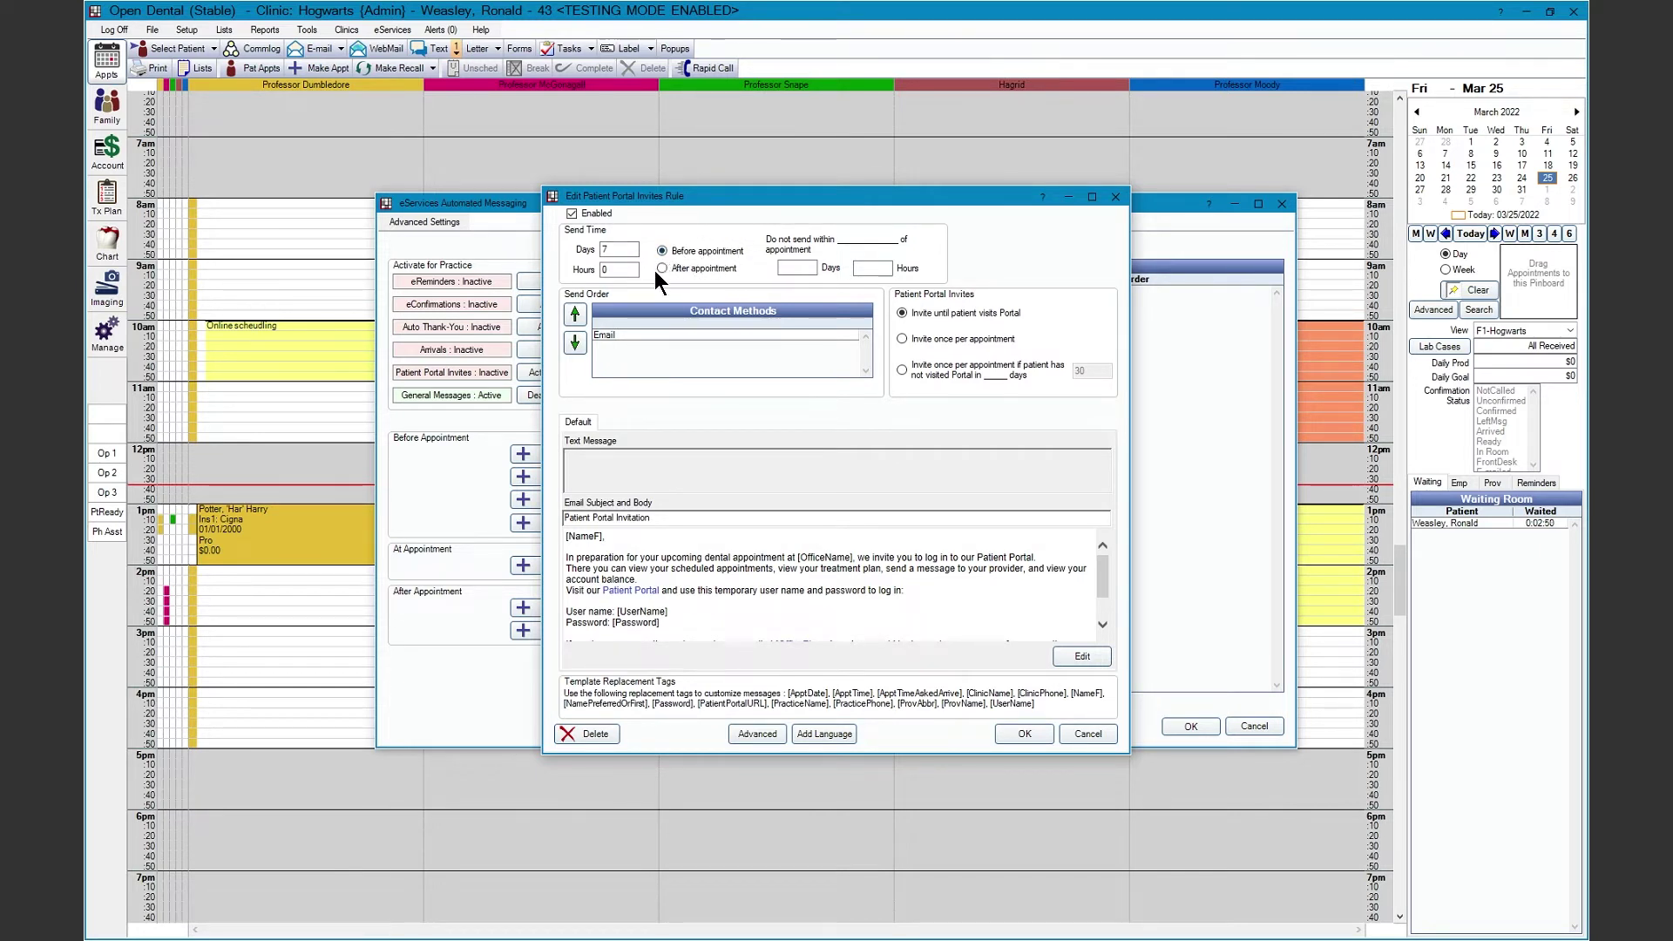
Compare the Patient Portal invite options, restore 'until patient visits Portal', and review the email.
click(612, 249)
click(902, 339)
click(902, 370)
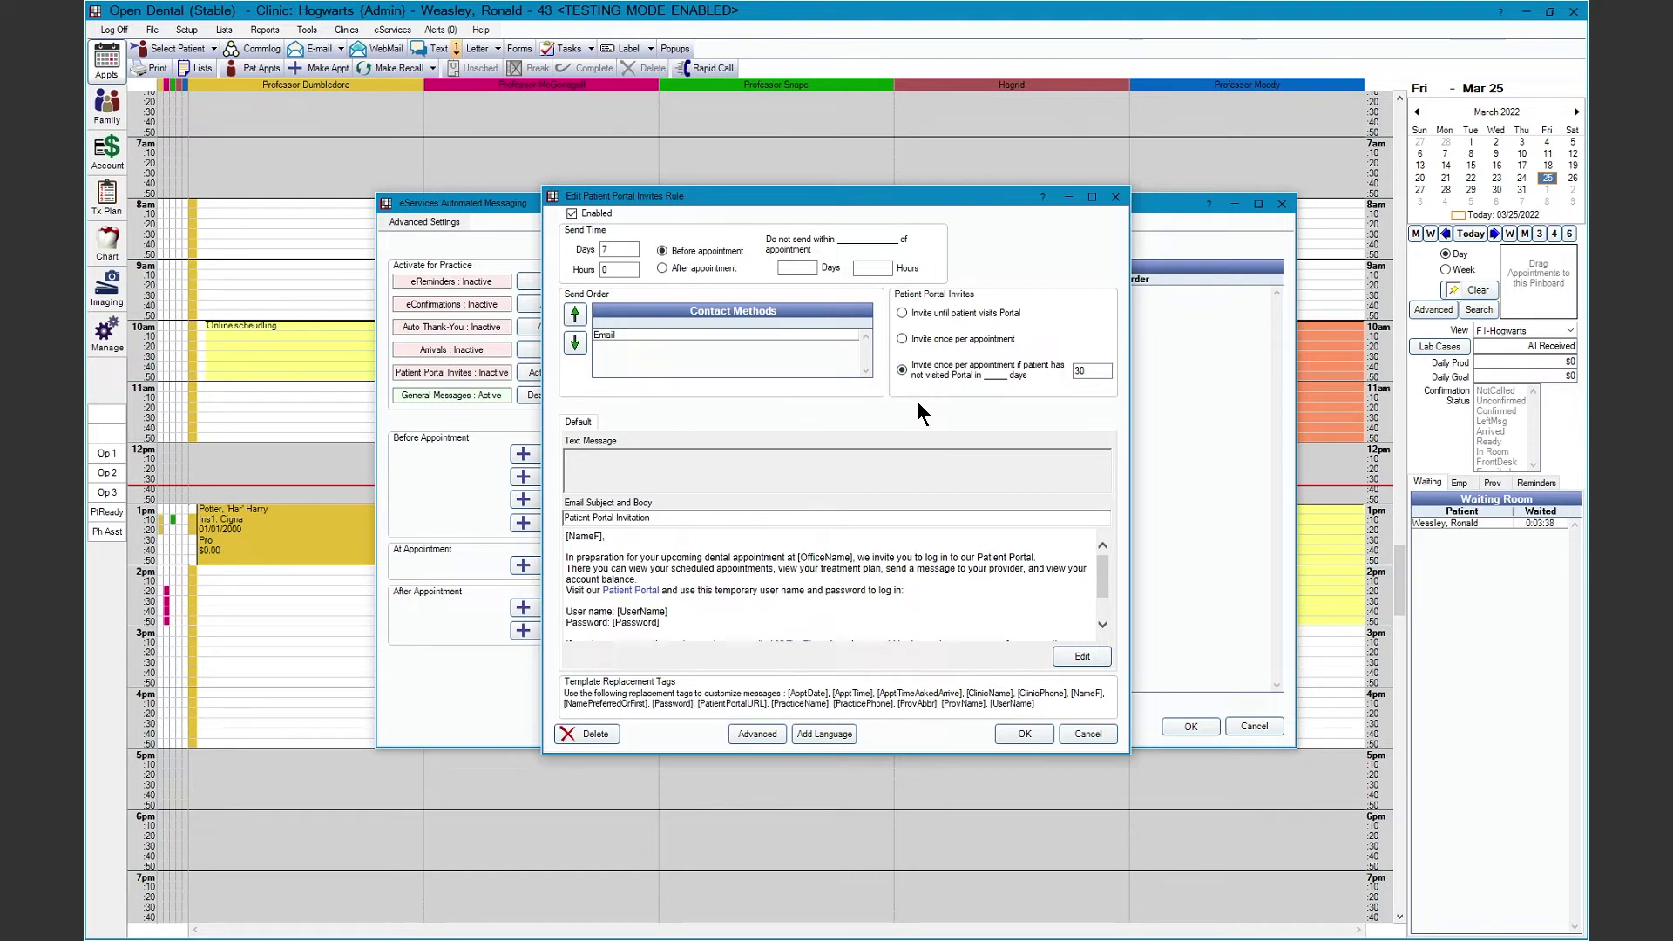
click(900, 314)
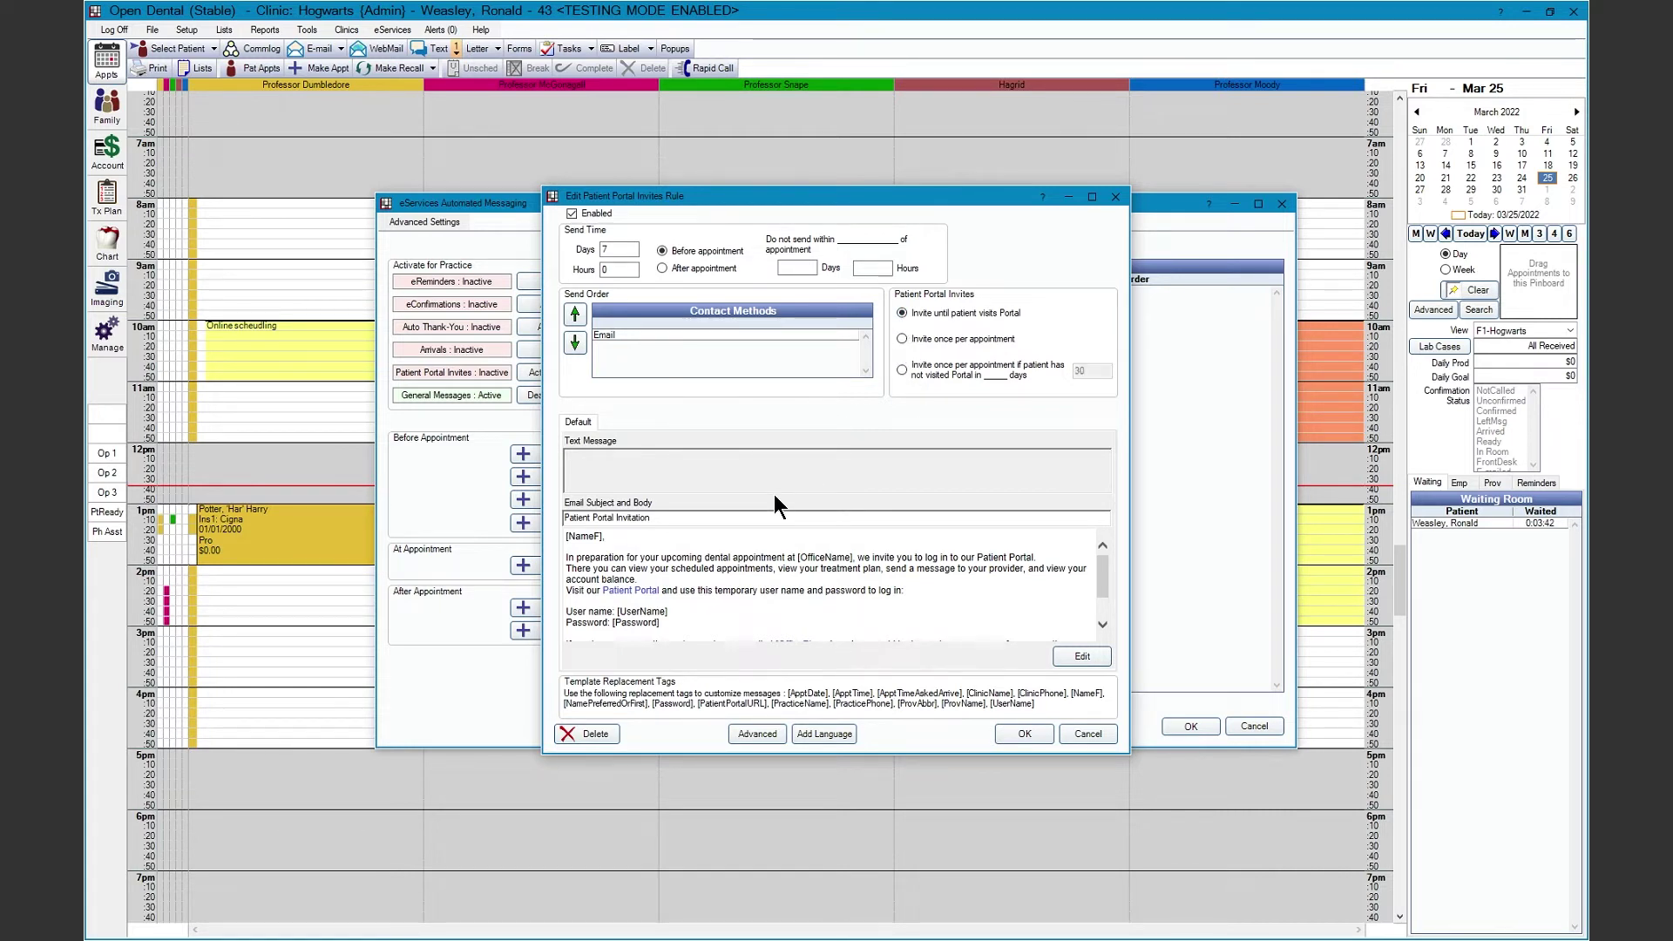
drag(674, 518, 564, 517)
click(1103, 621)
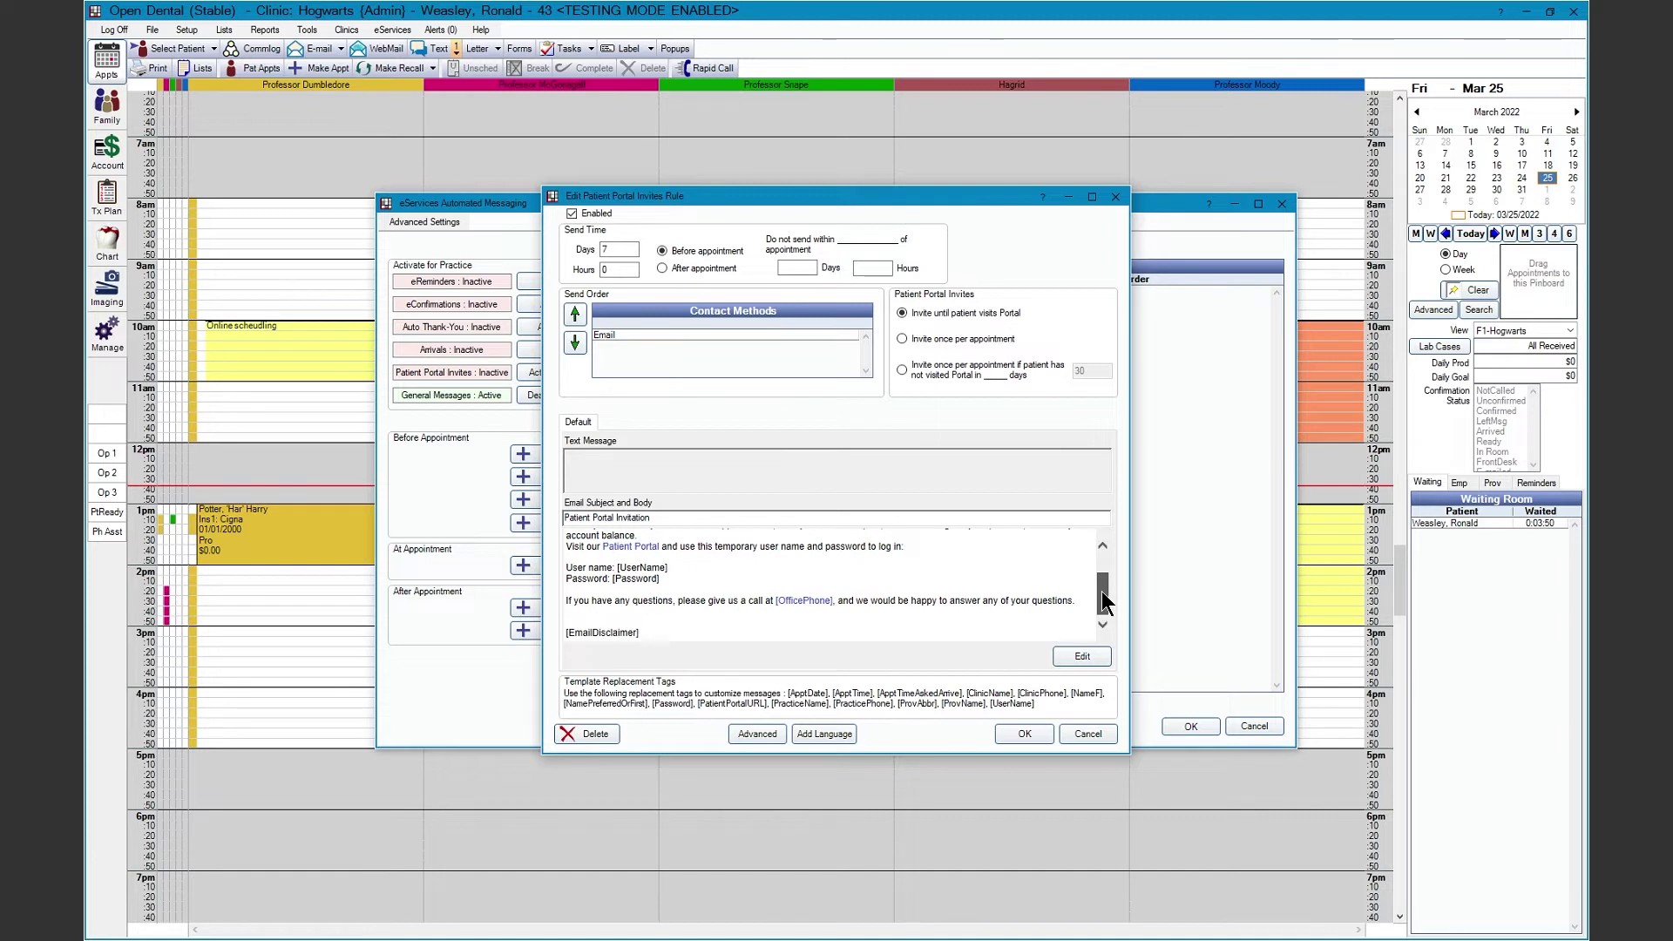
drag(1101, 591, 1101, 551)
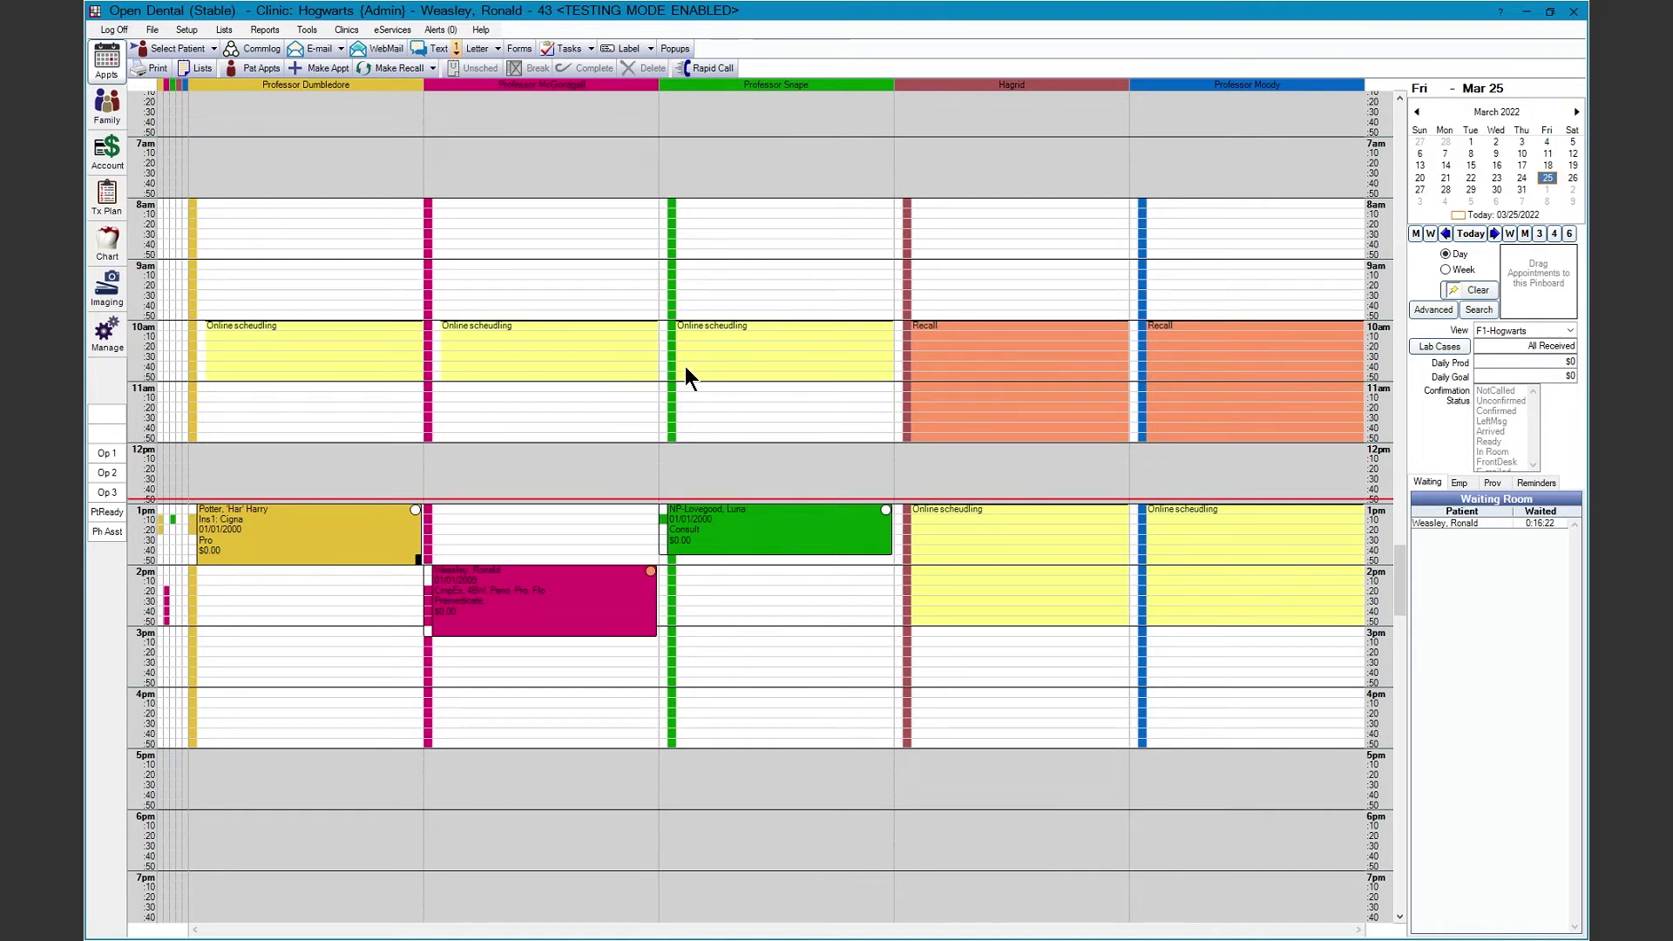
Add a new General Message rule for after appointments.
click(406, 34)
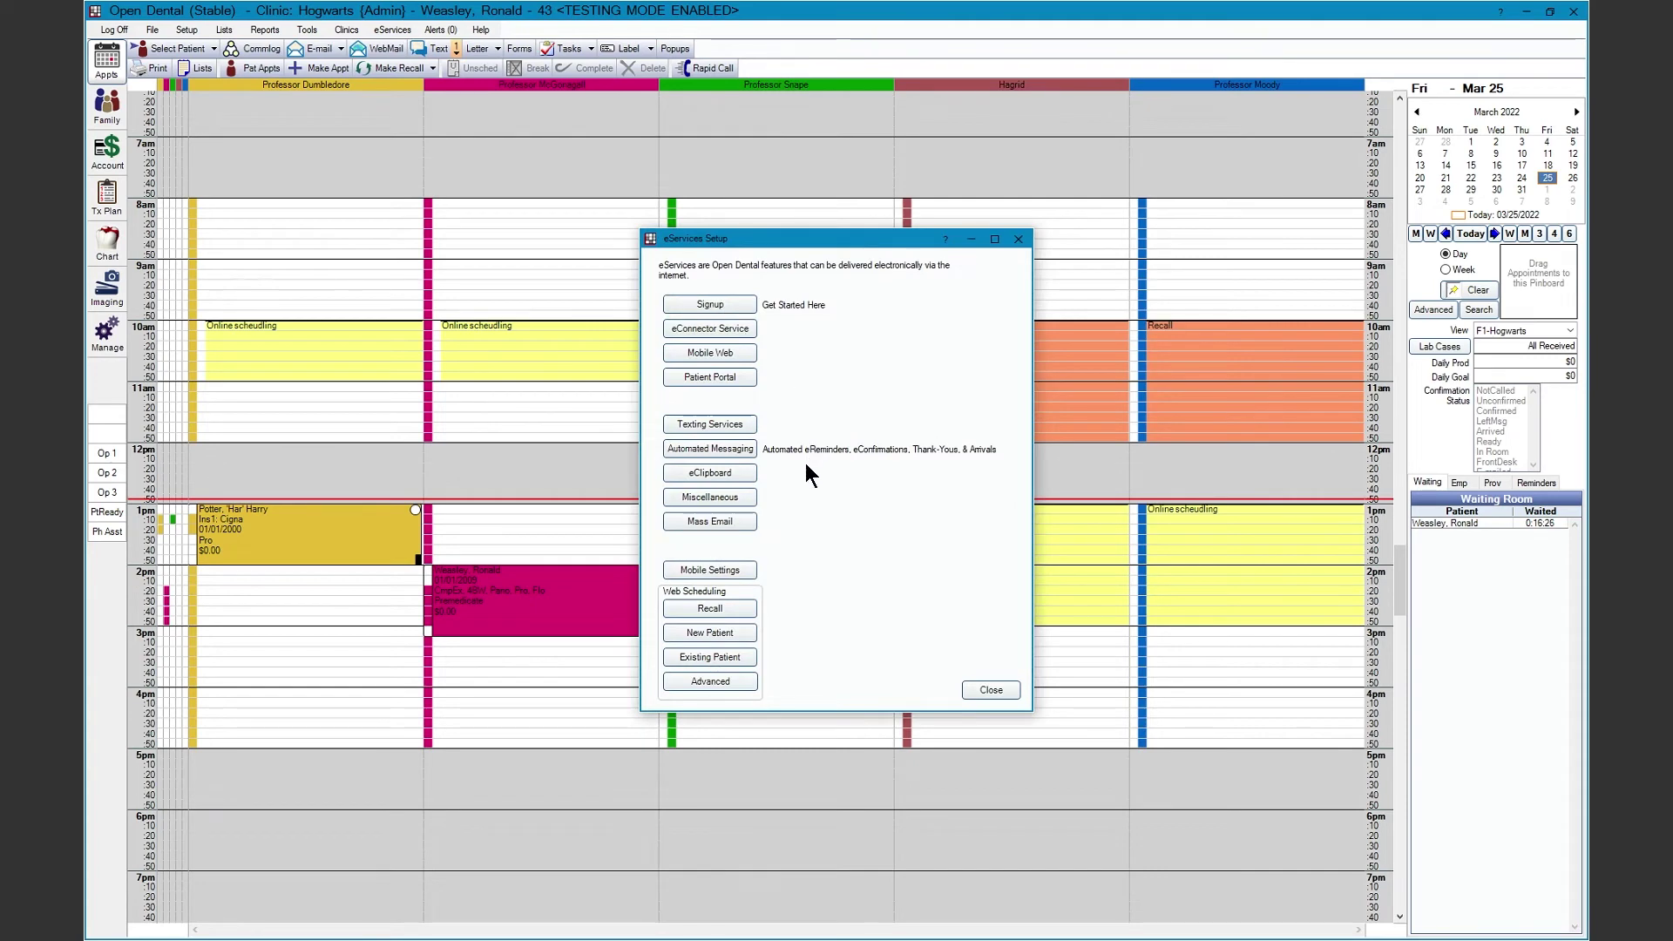
click(742, 452)
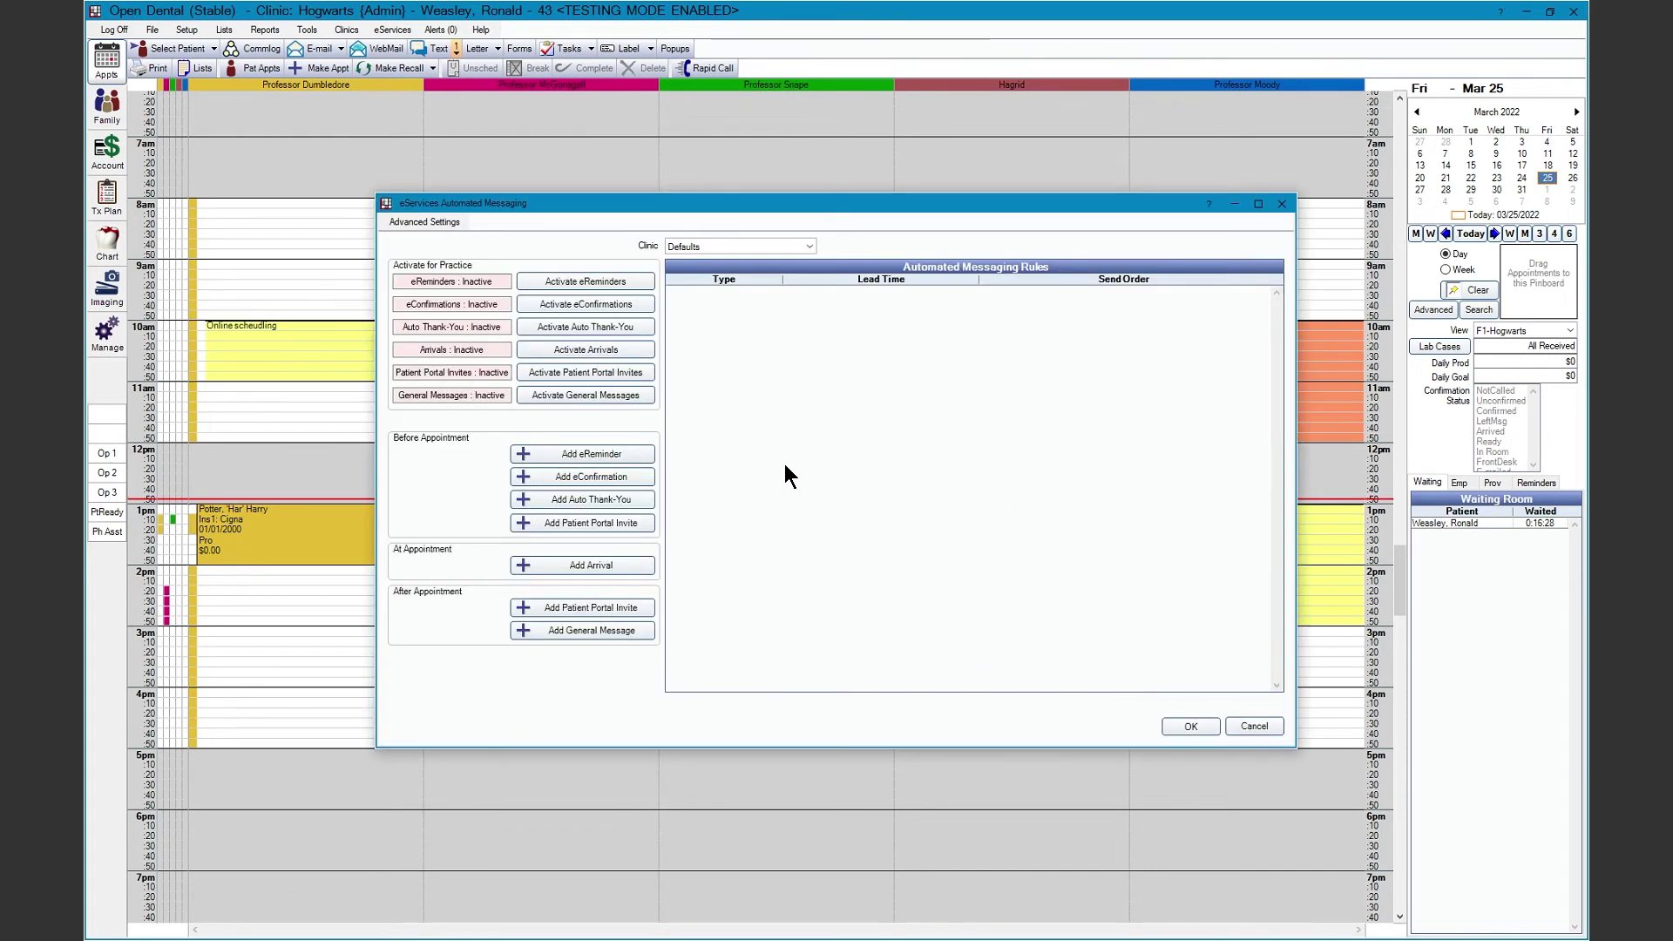
click(645, 636)
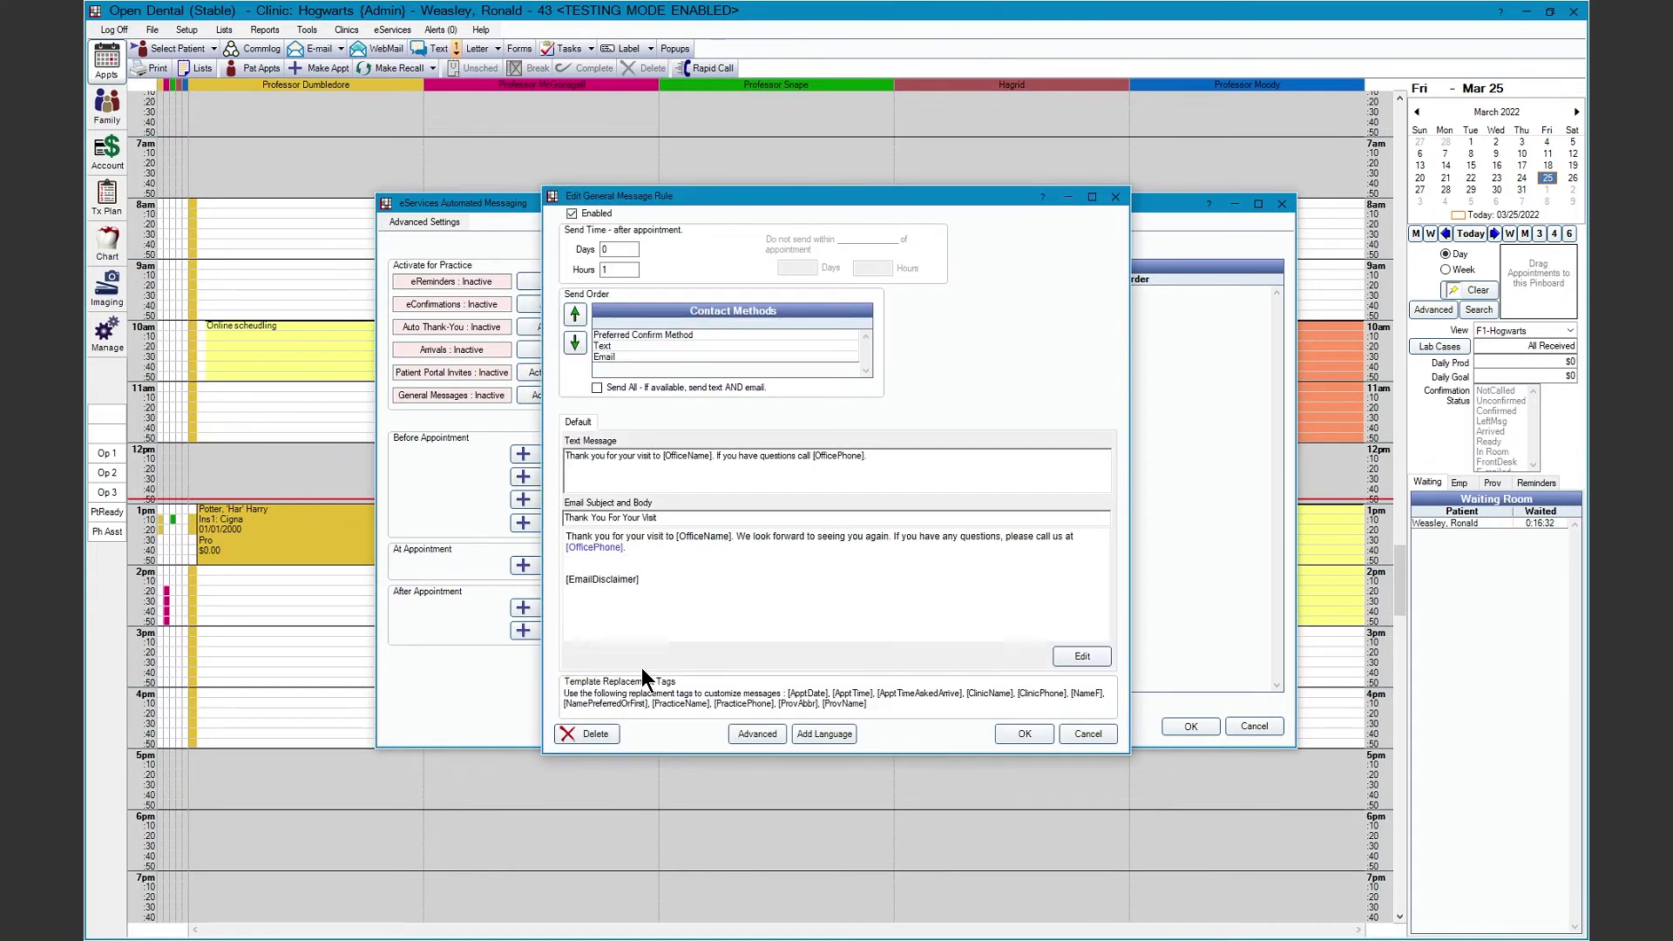
drag(881, 198, 950, 200)
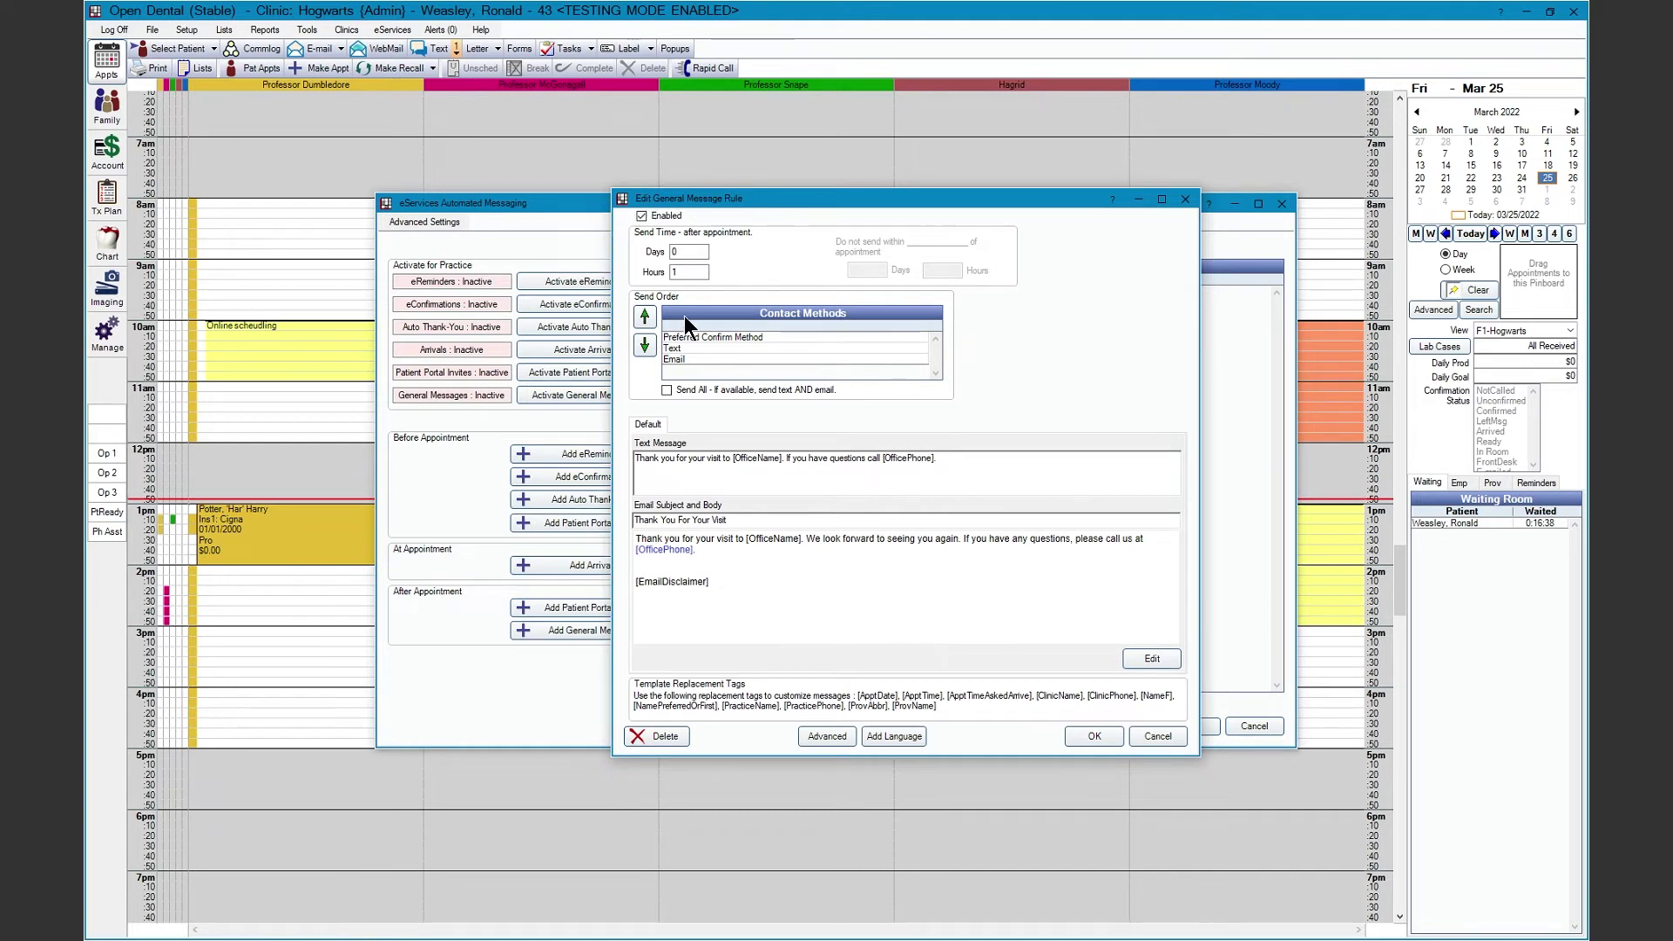
Send it 0 days 1 hour after, ordered Text then Email, with Send All enabled.
double_click(685, 251)
click(679, 272)
drag(678, 272, 647, 272)
click(689, 252)
click(690, 347)
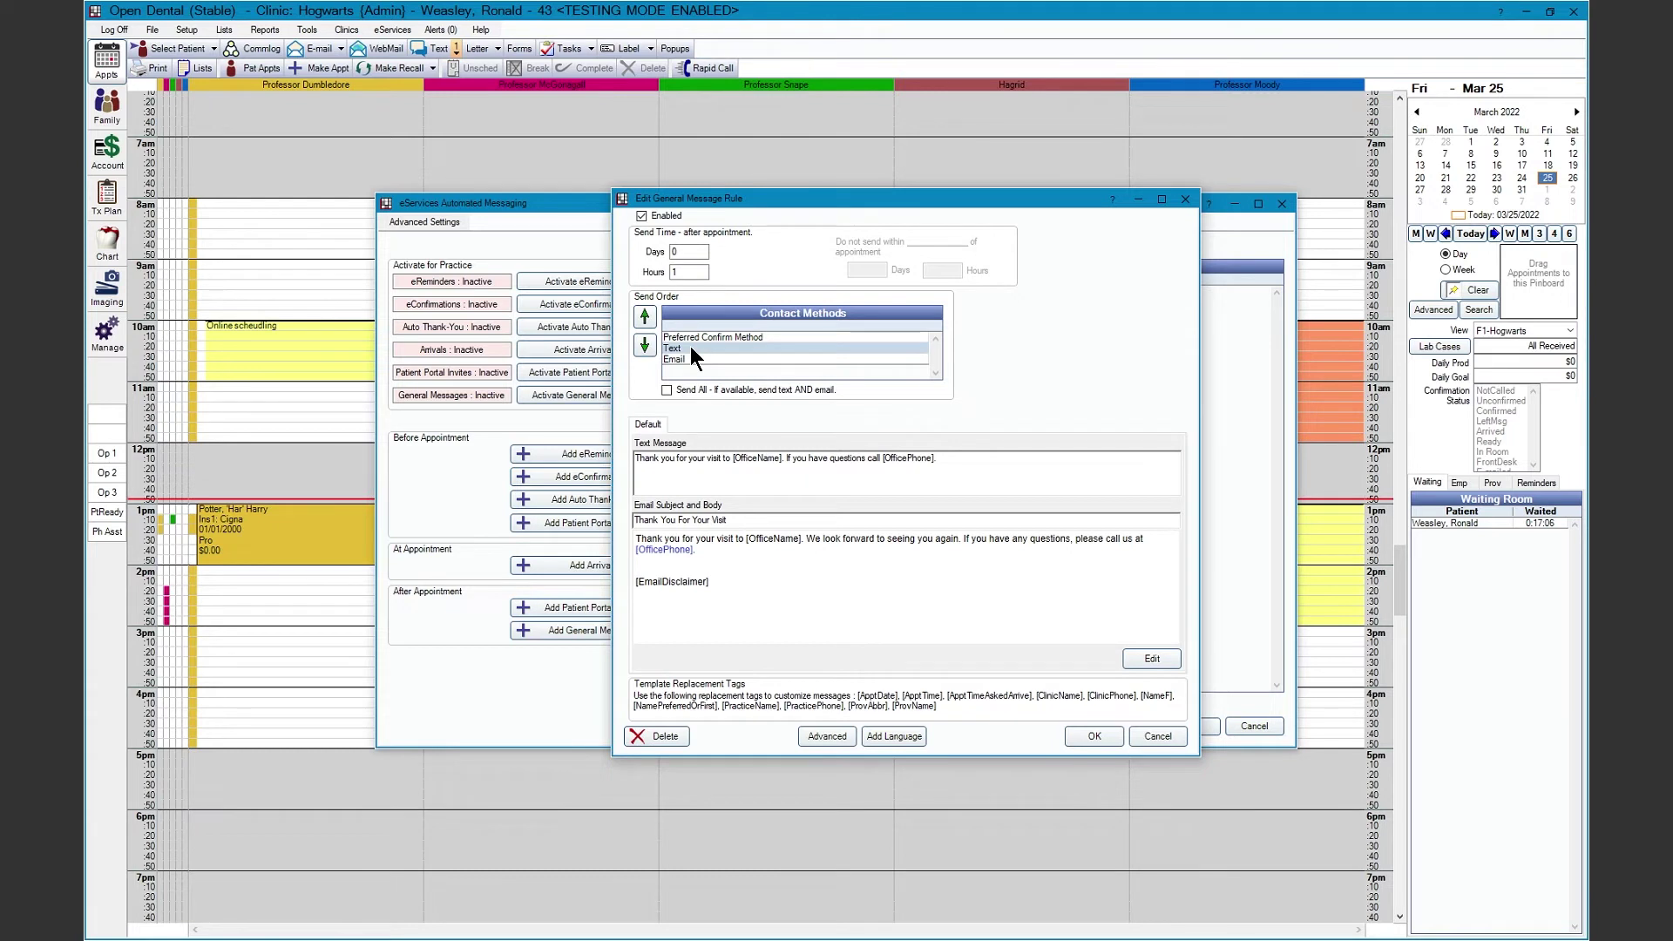
click(697, 359)
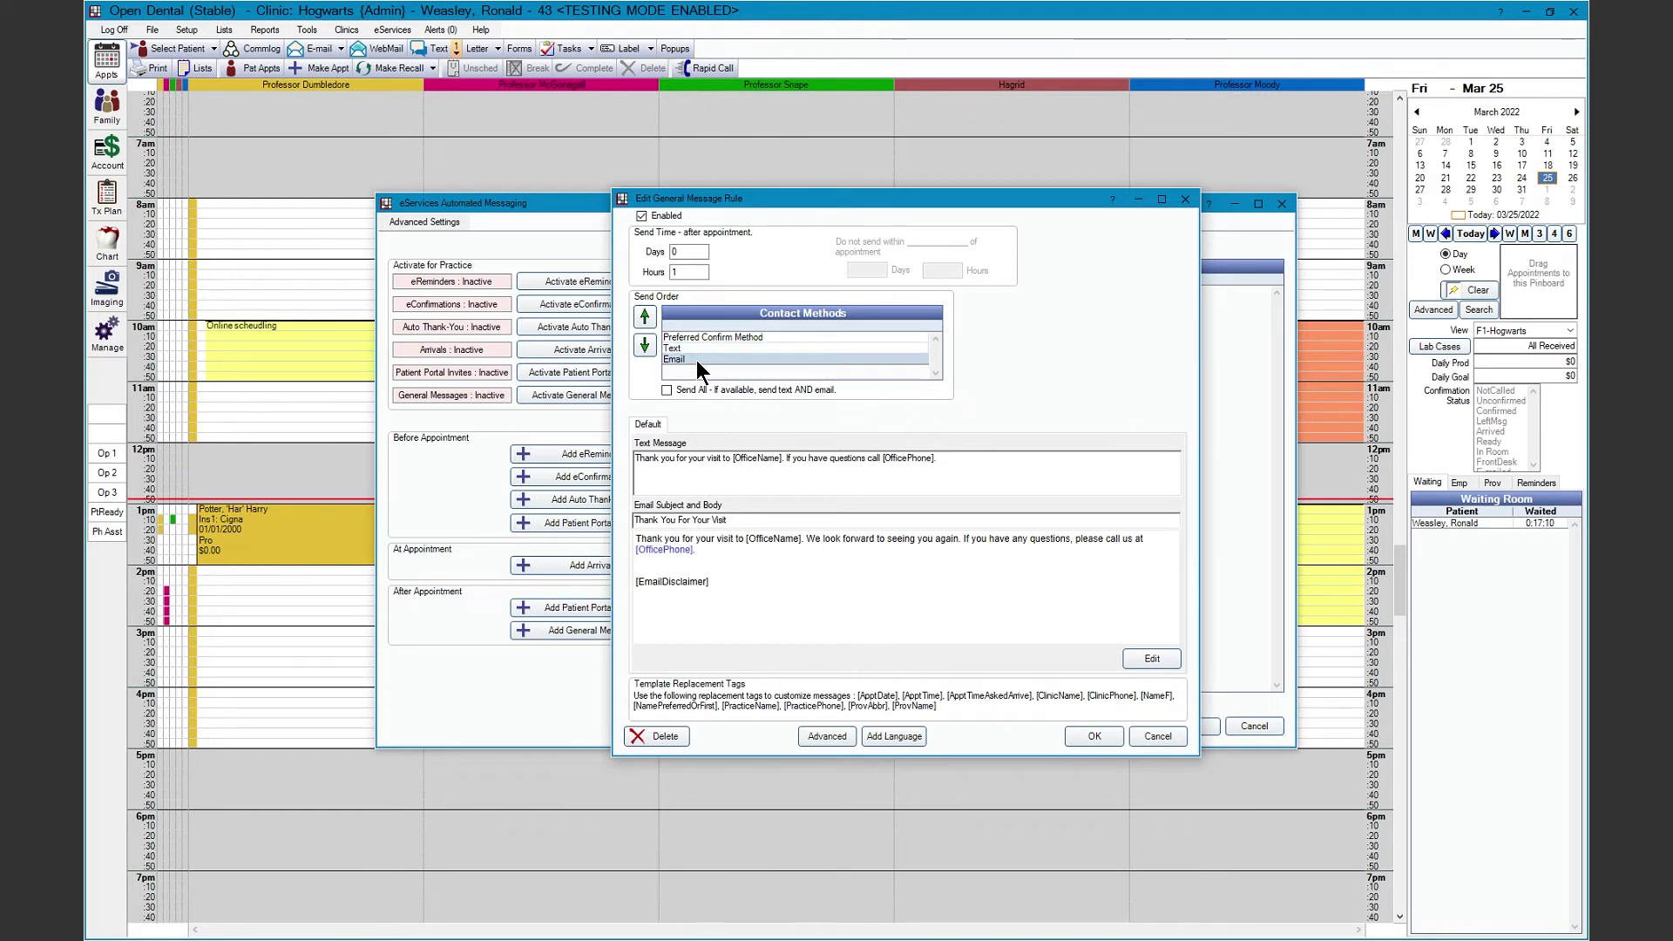
click(698, 390)
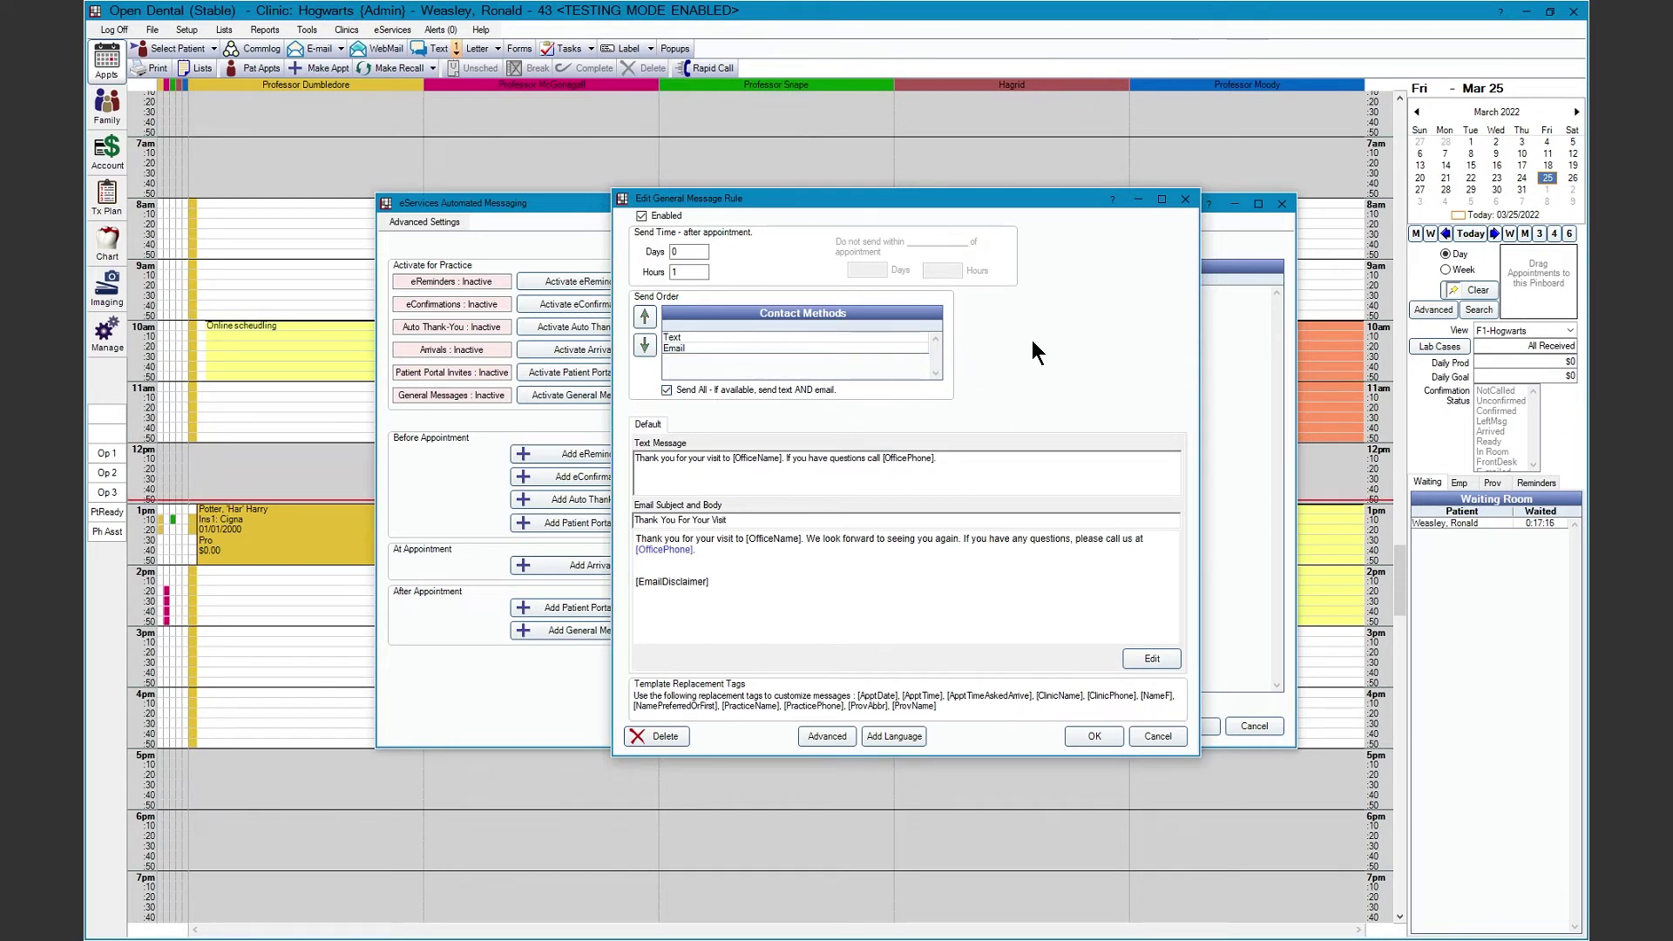
click(978, 458)
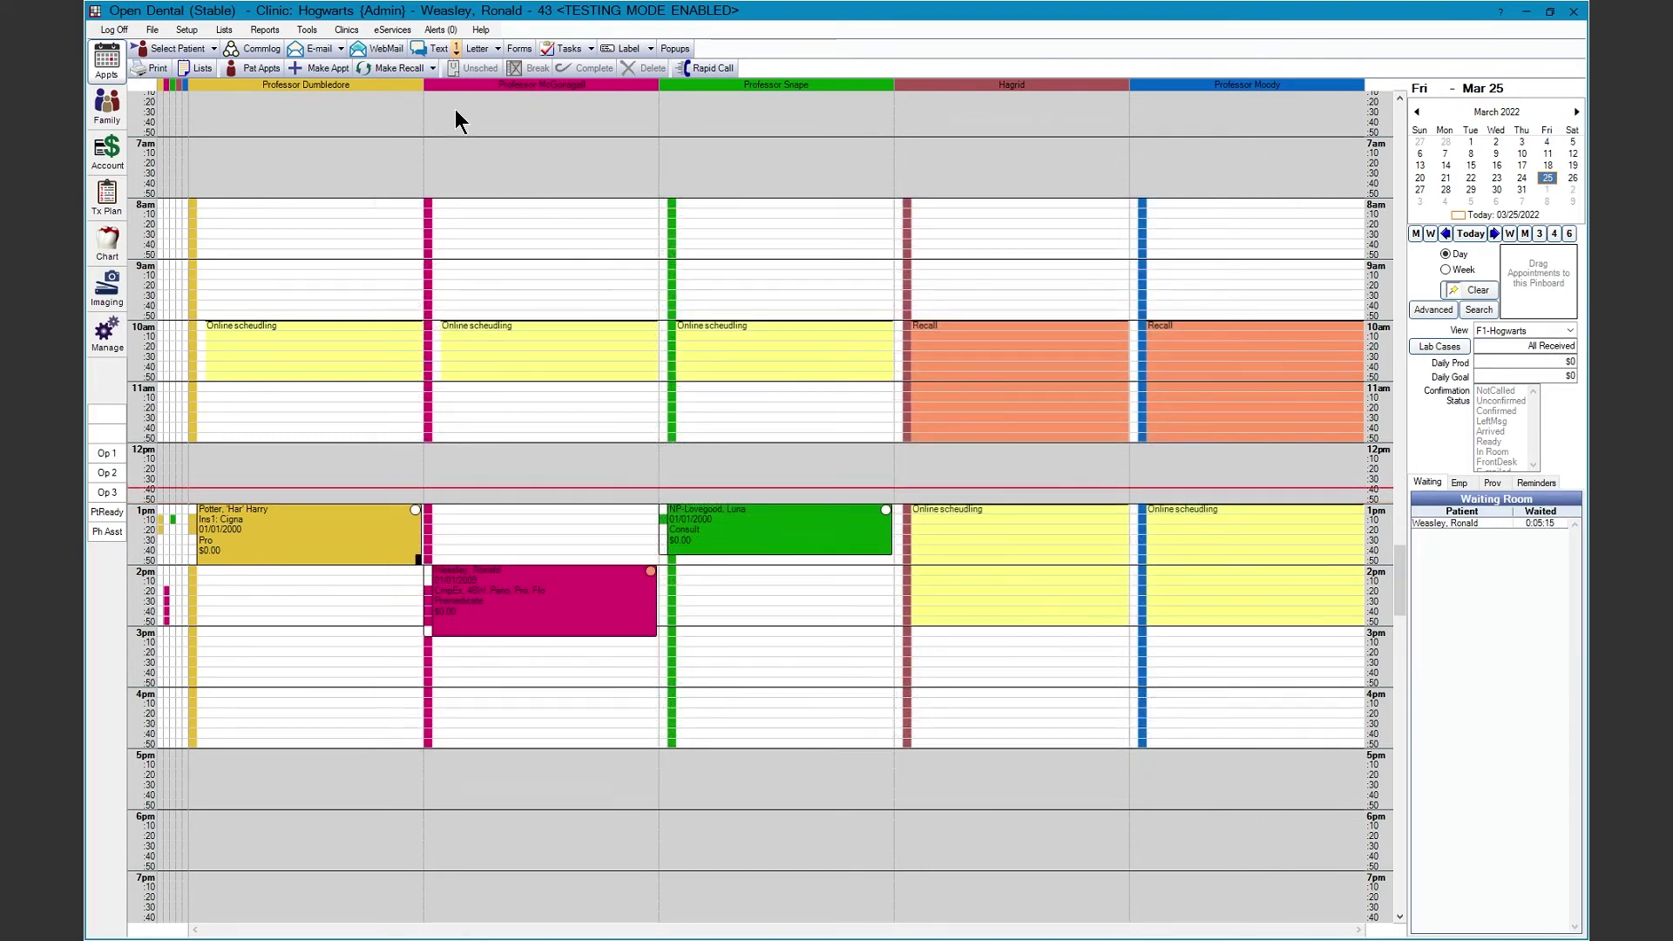
Activate eReminders, eConfirmations, Auto Thank-You, Arrivals, Patient Portal Invites and General Messages.
click(394, 29)
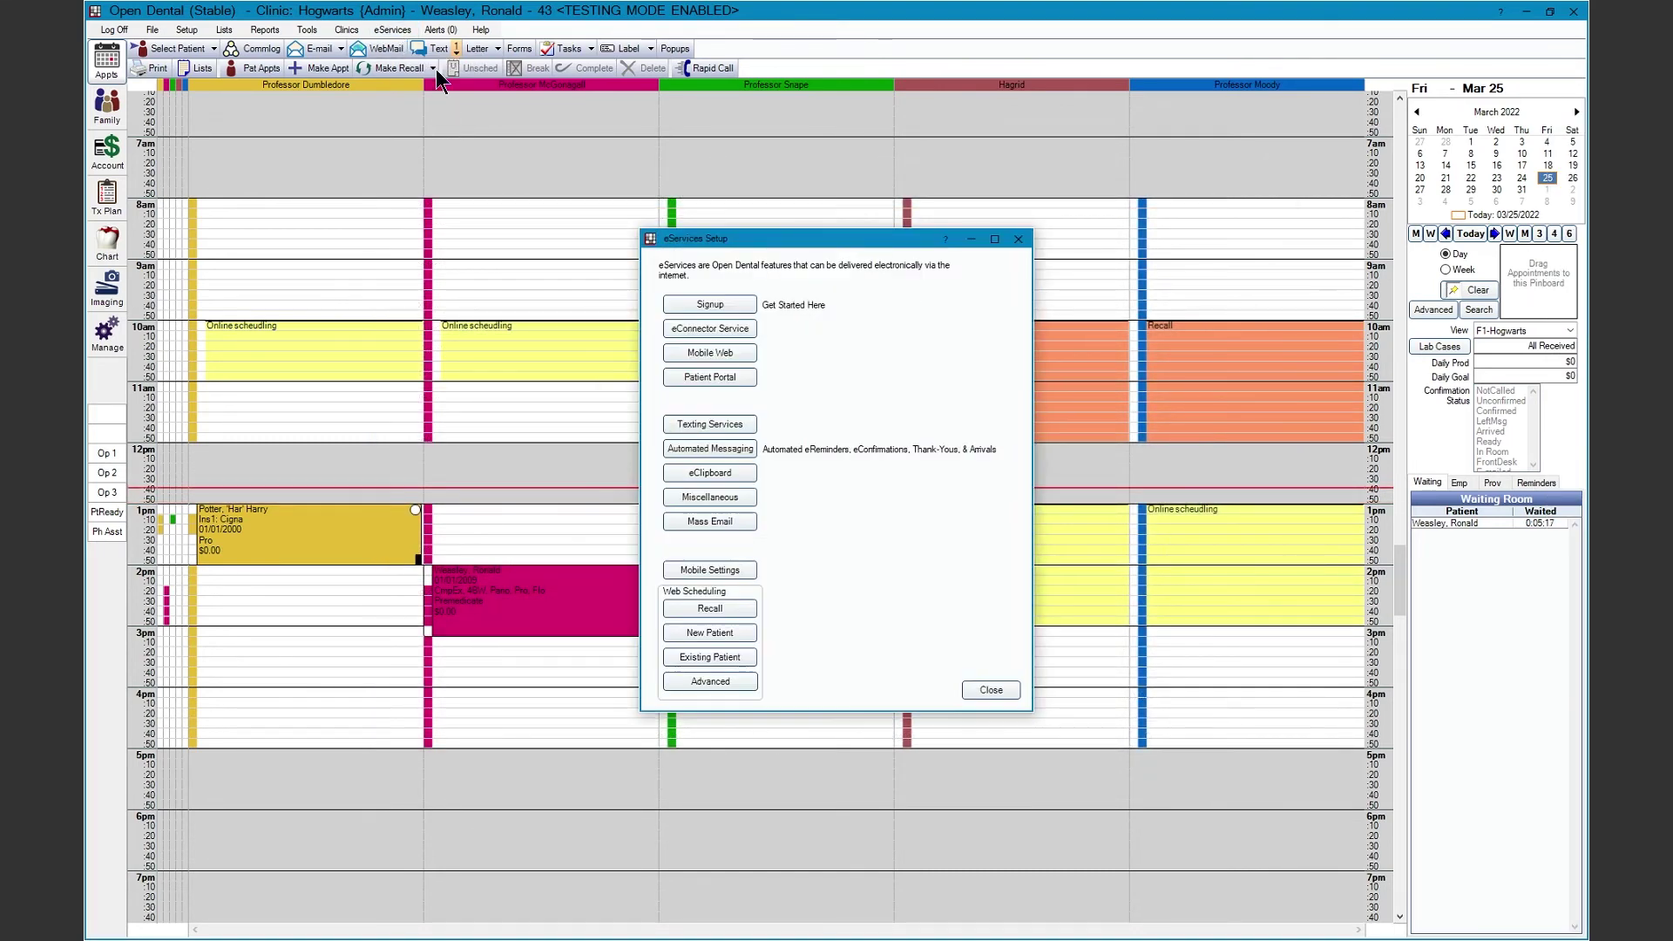
click(748, 450)
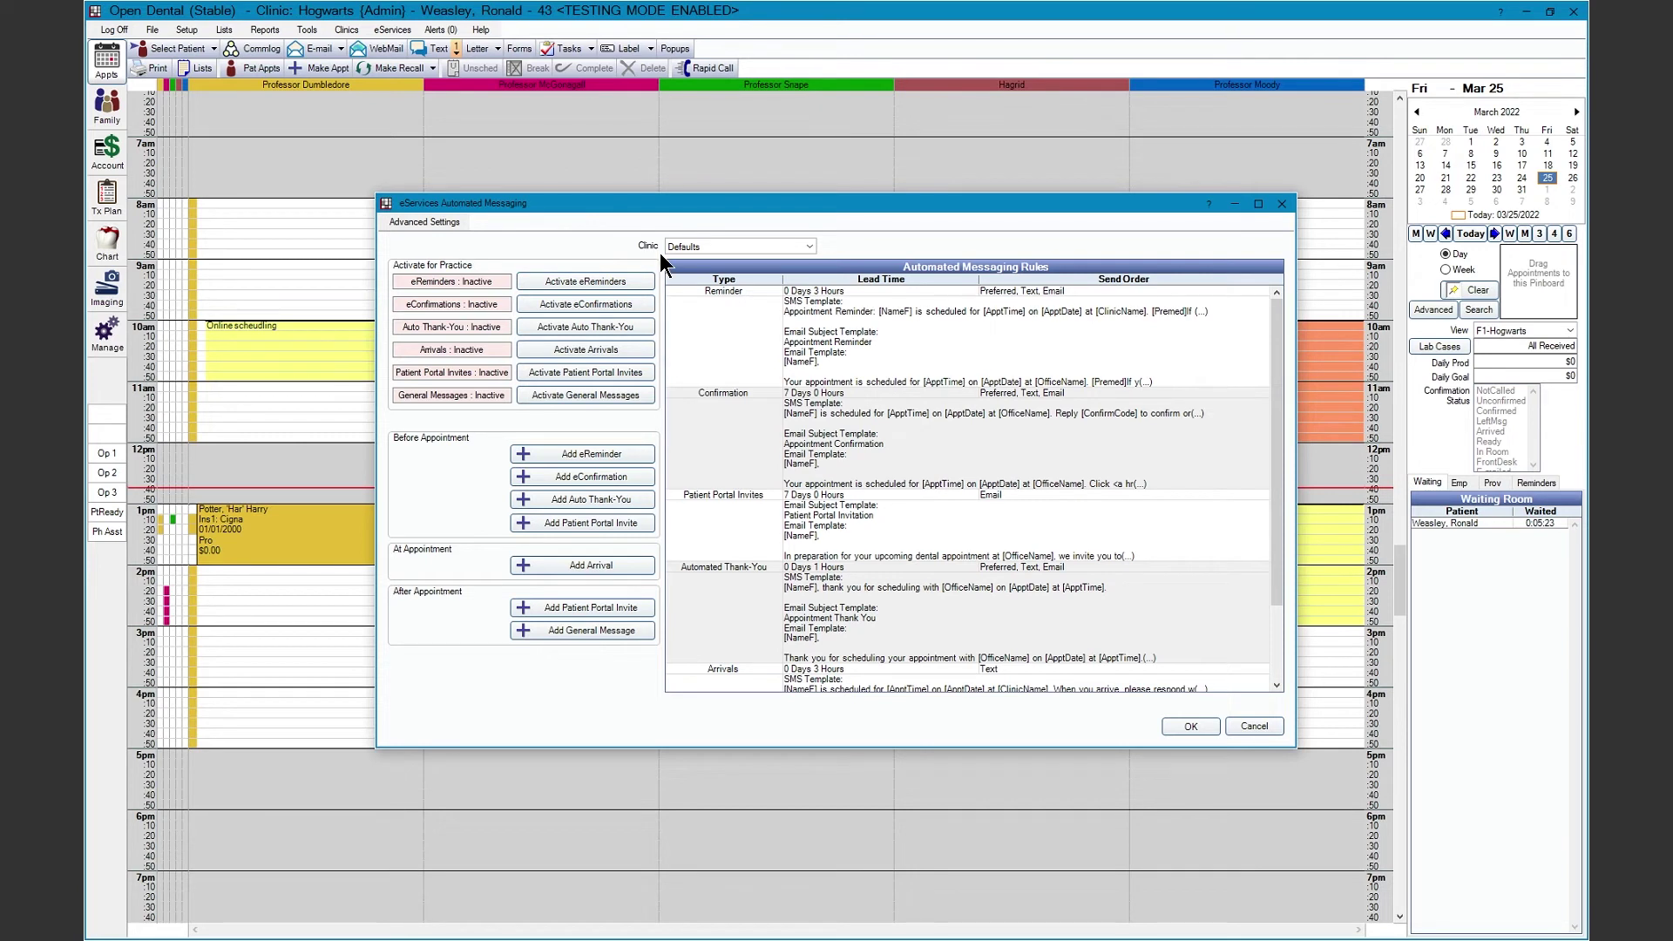
click(635, 281)
click(646, 301)
click(643, 321)
click(639, 345)
click(636, 368)
click(635, 397)
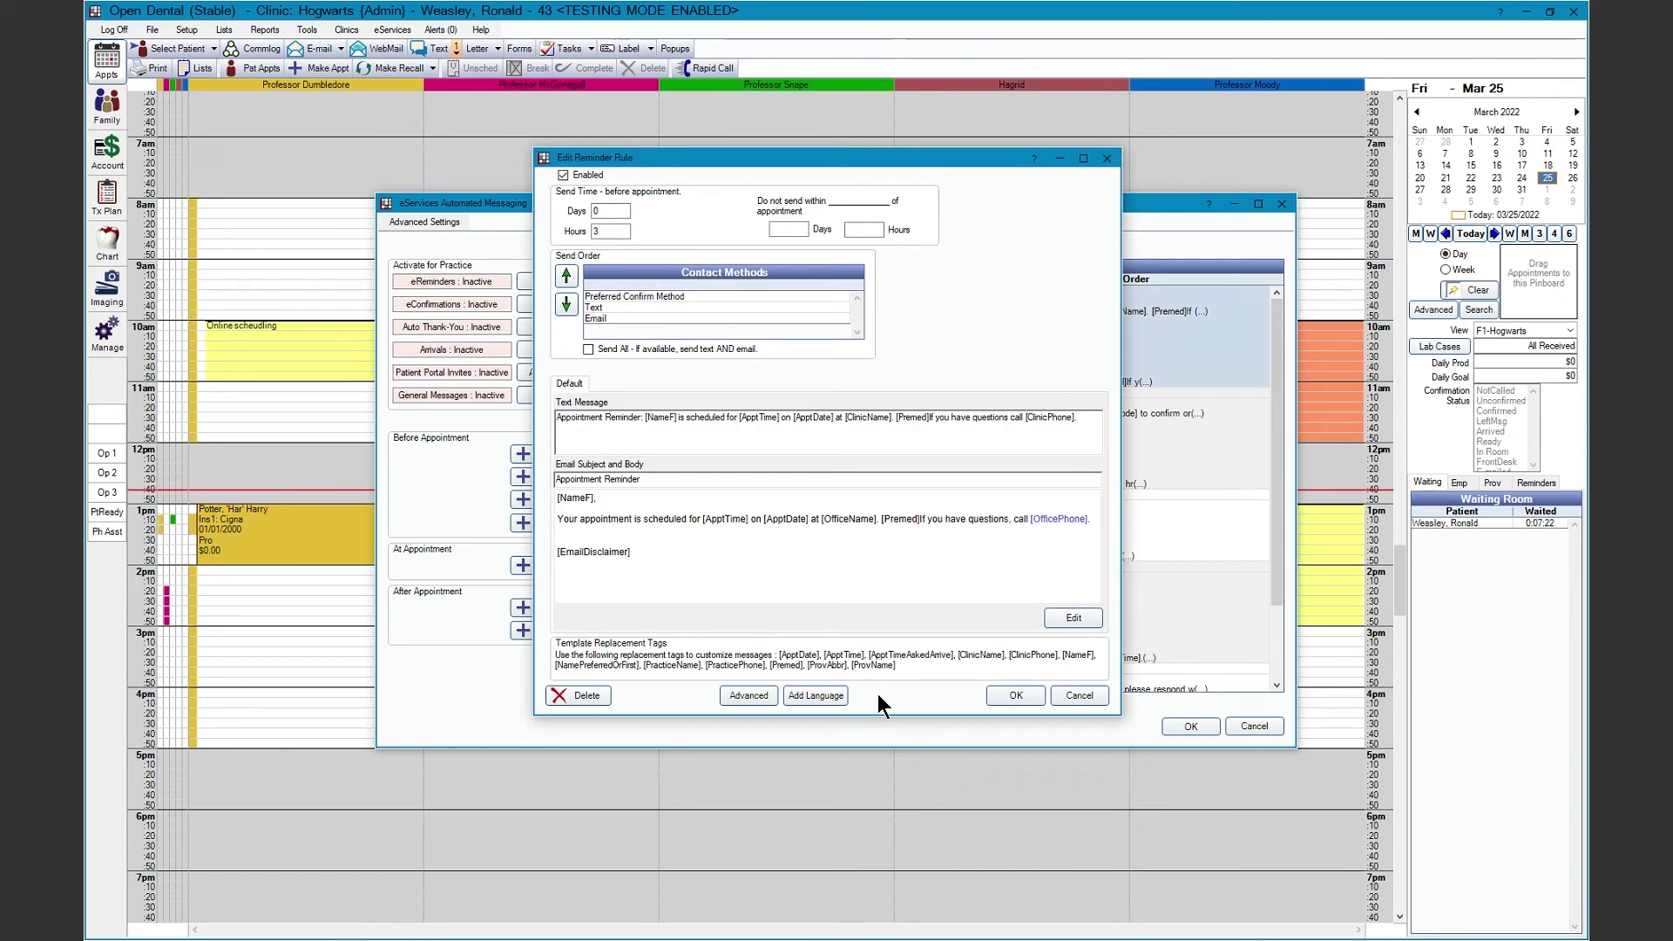
Add a Spanish language version to the reminder templates.
click(828, 699)
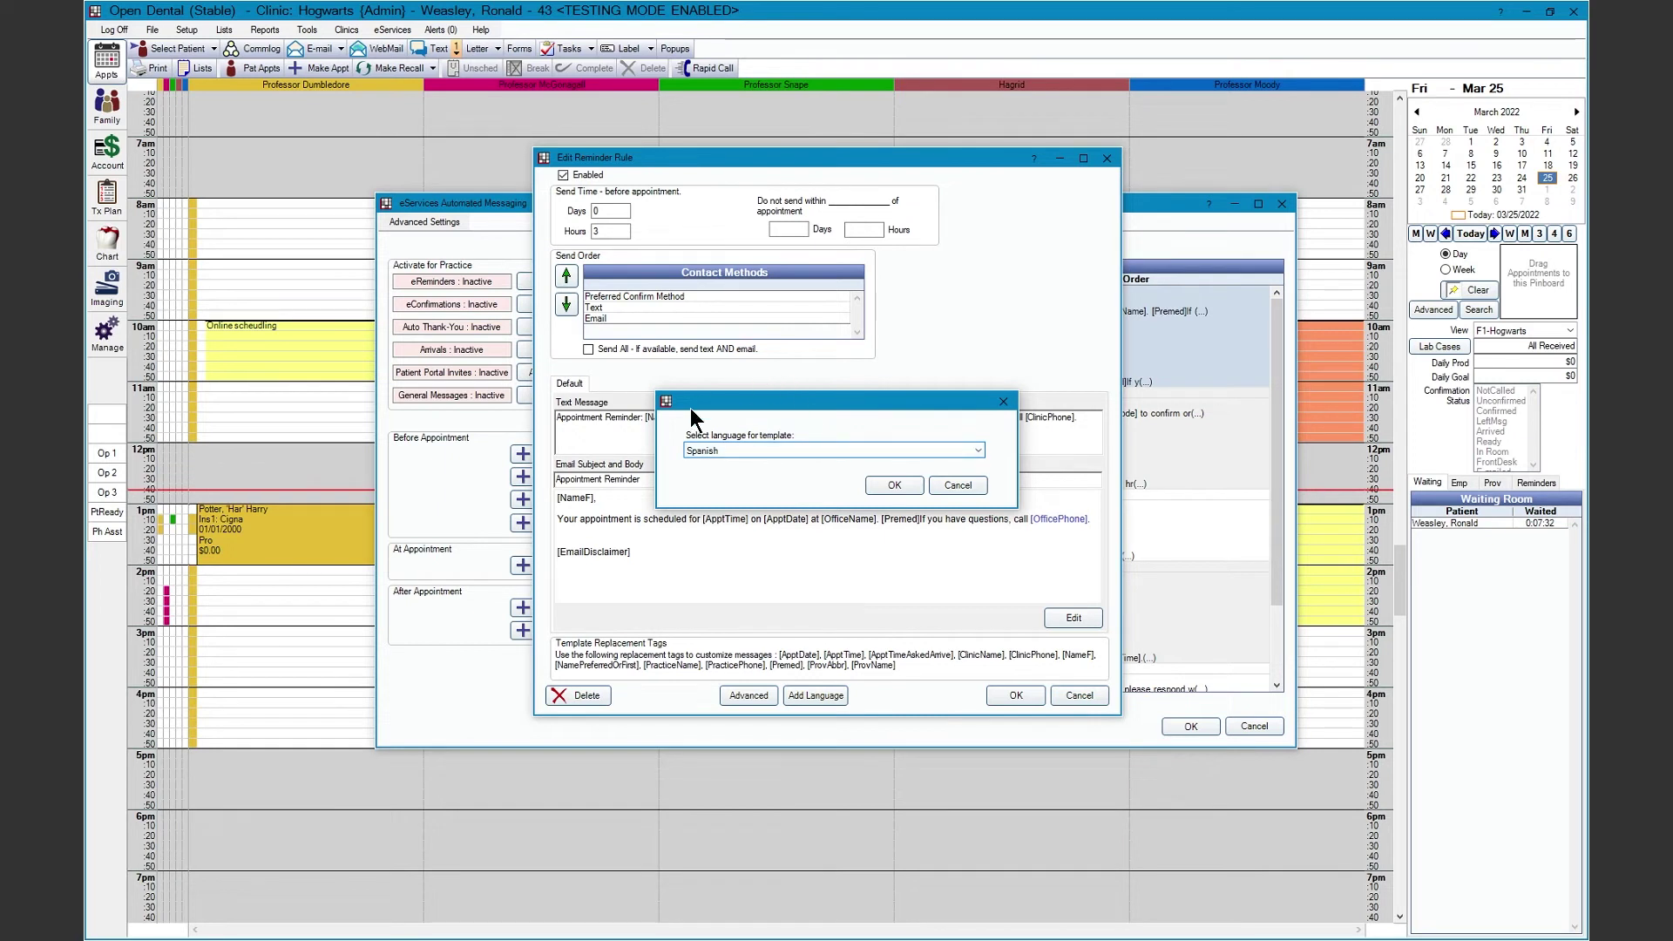
click(771, 447)
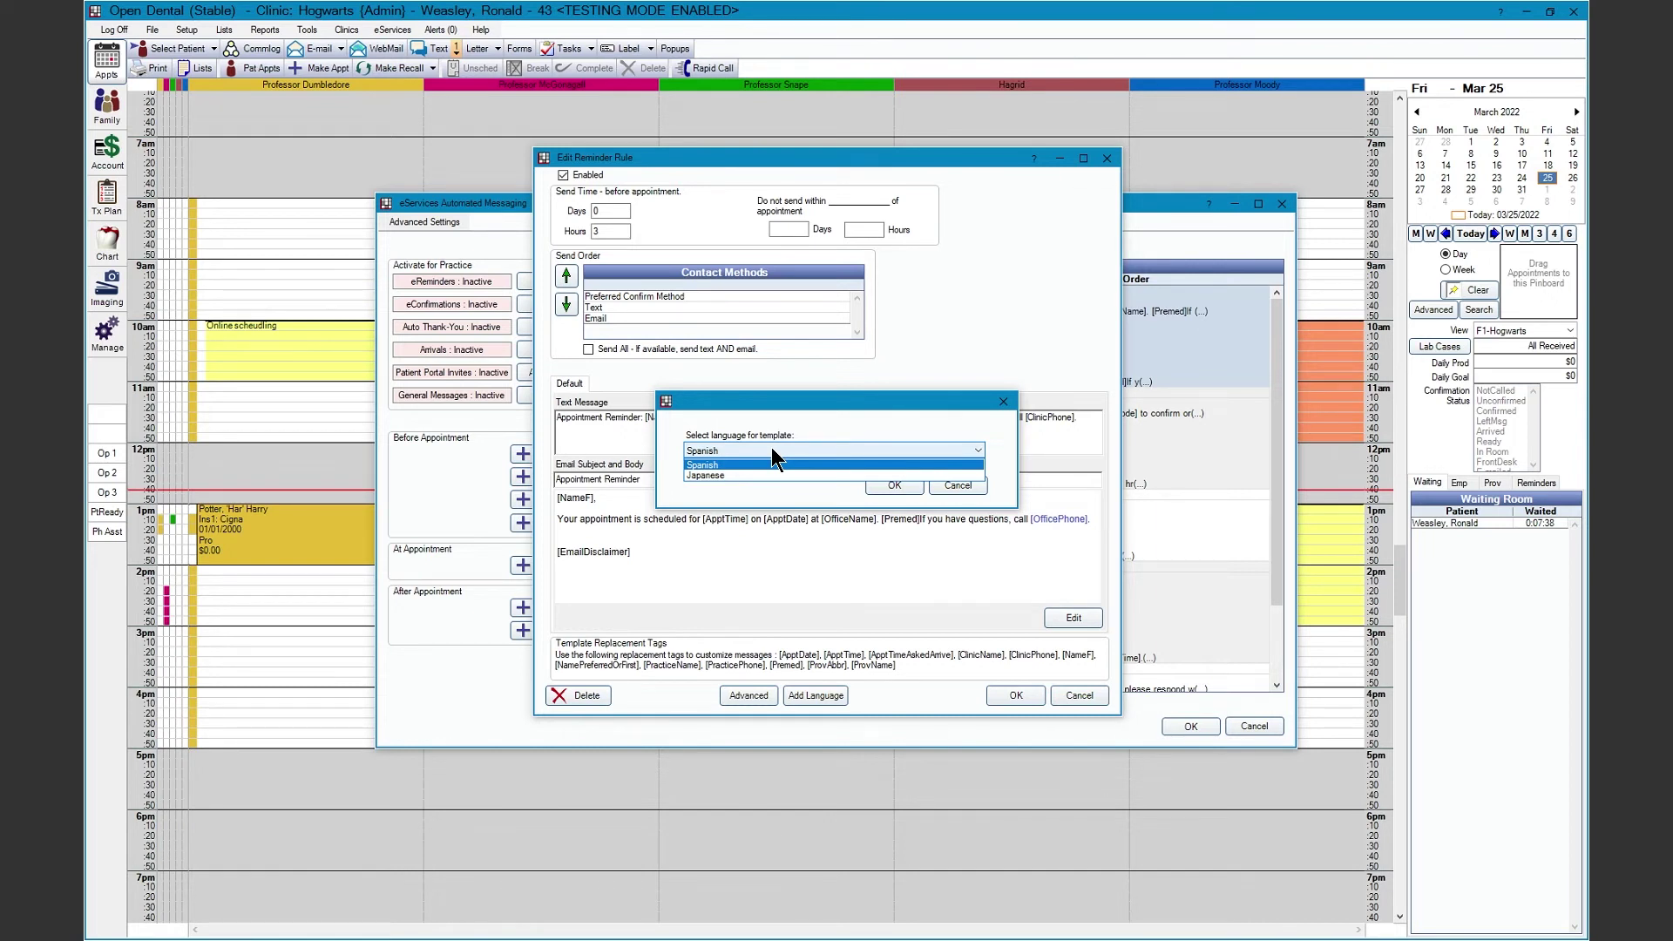
click(750, 464)
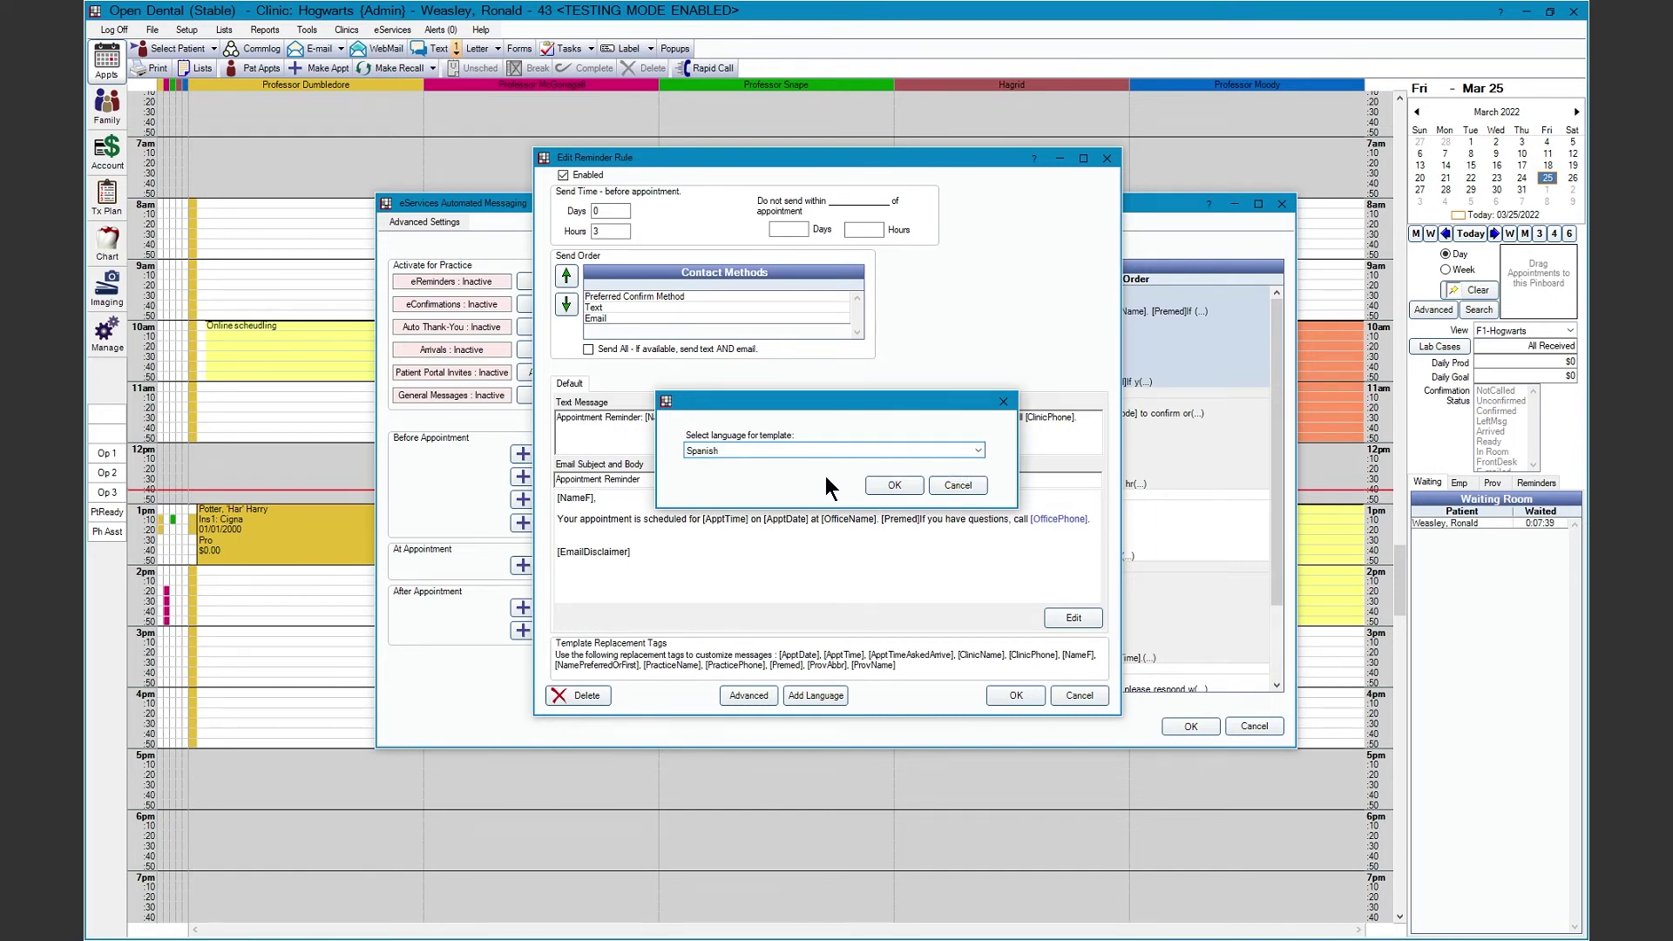
click(887, 486)
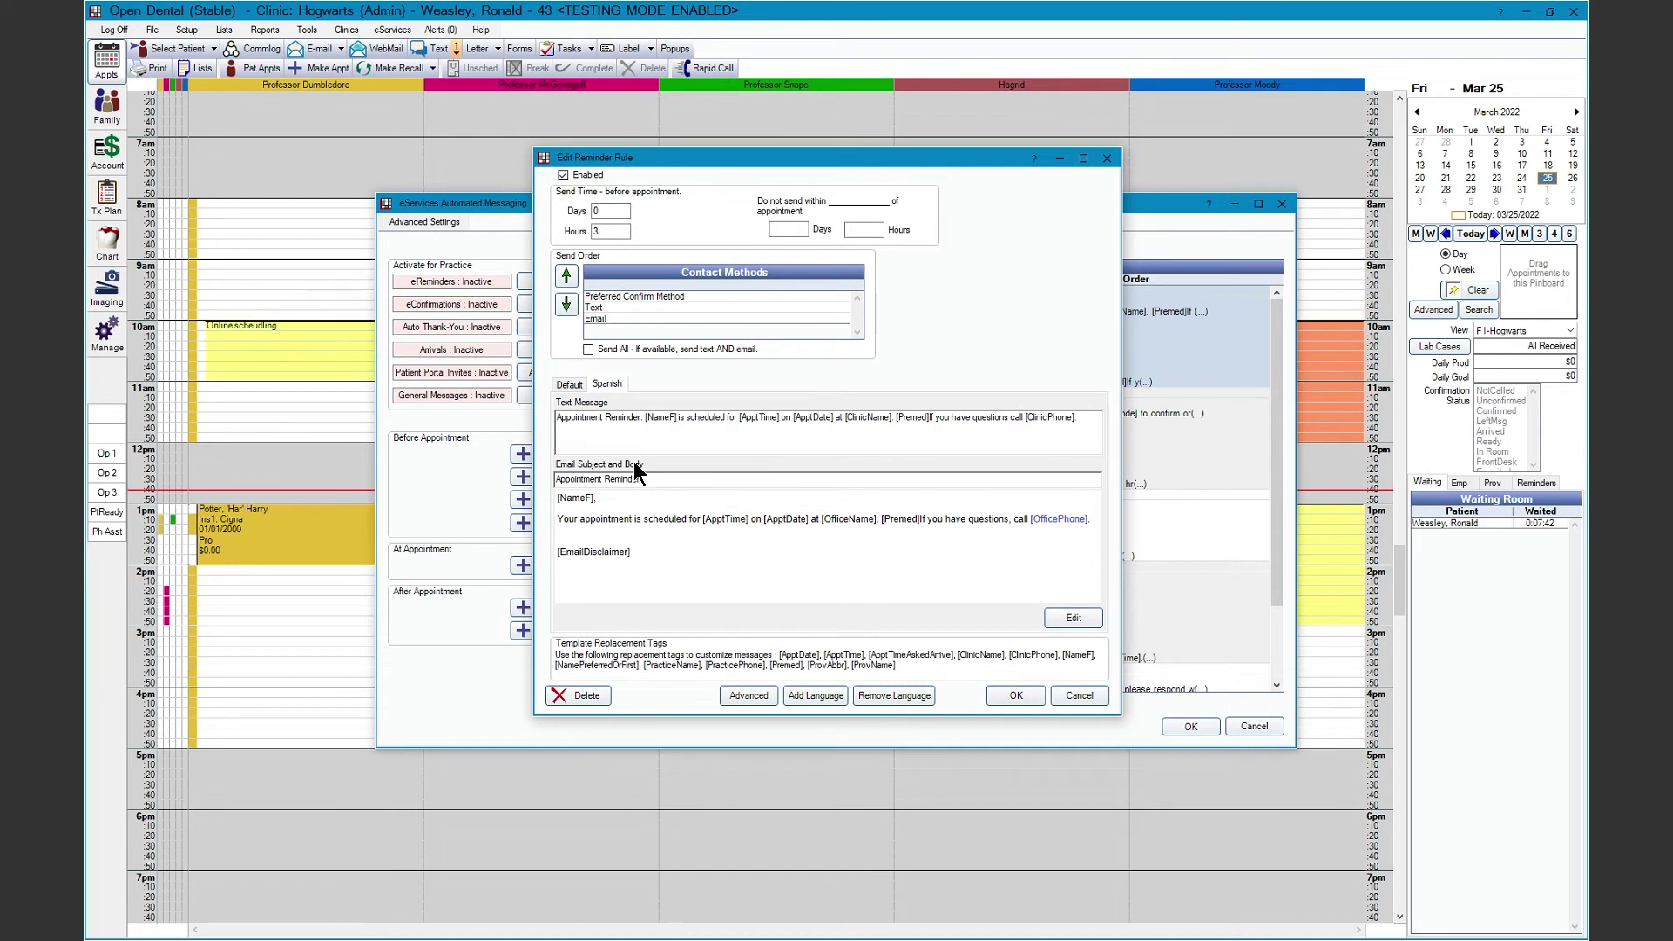
Compare the Spanish reminder text message against the Default templates.
click(568, 384)
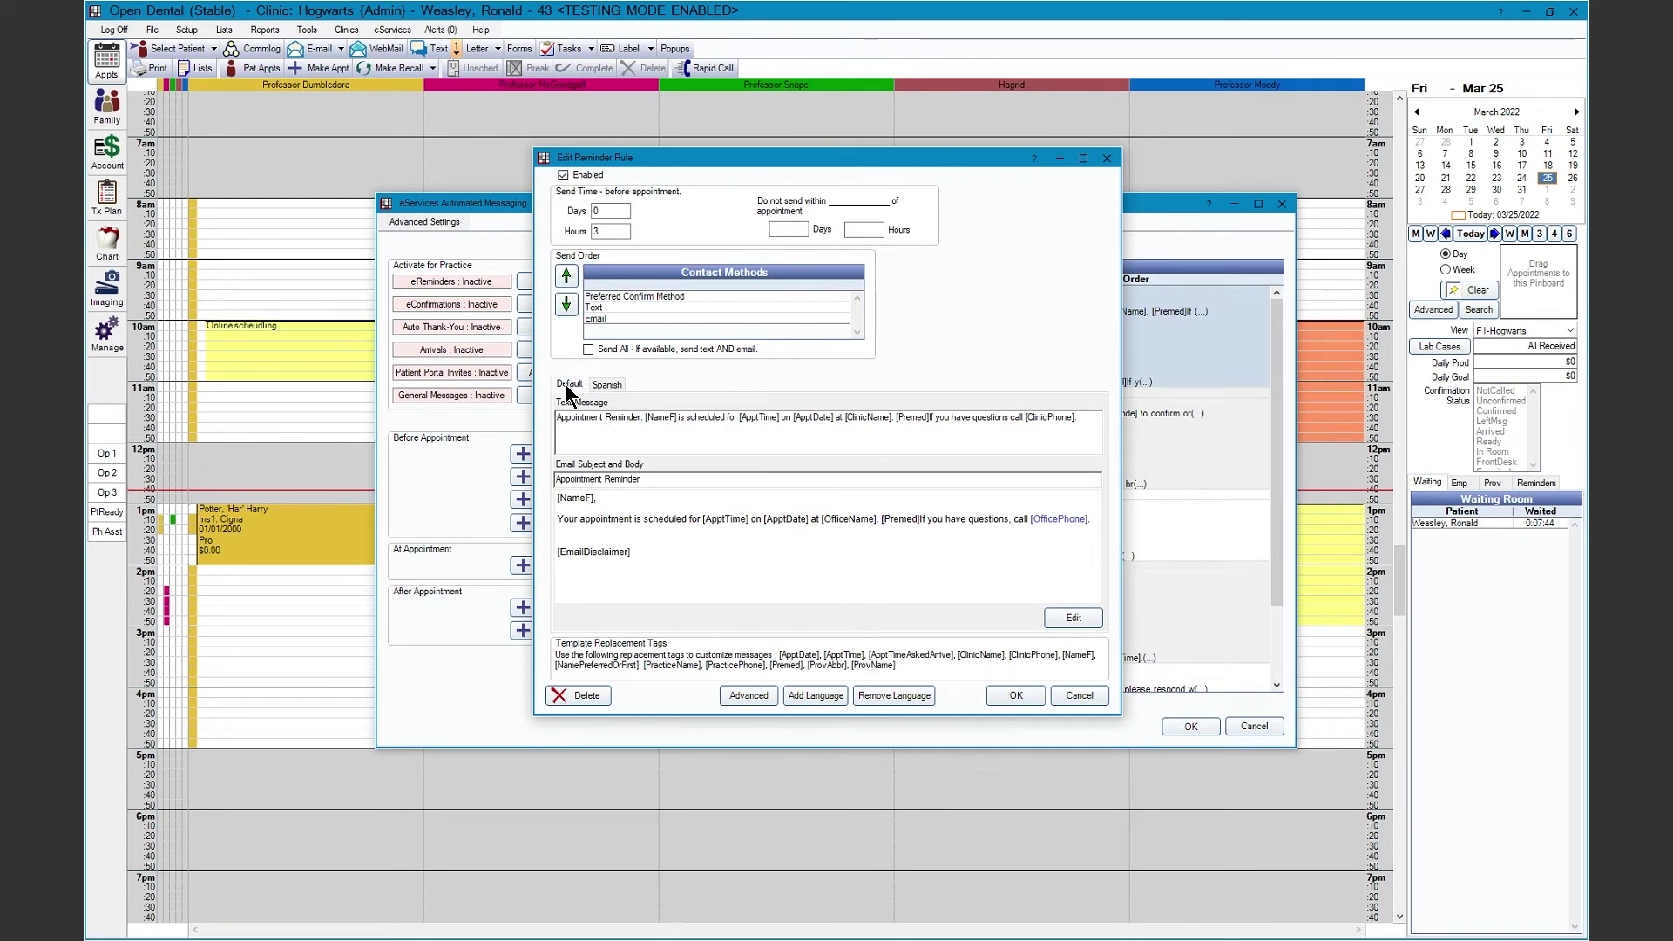
click(600, 391)
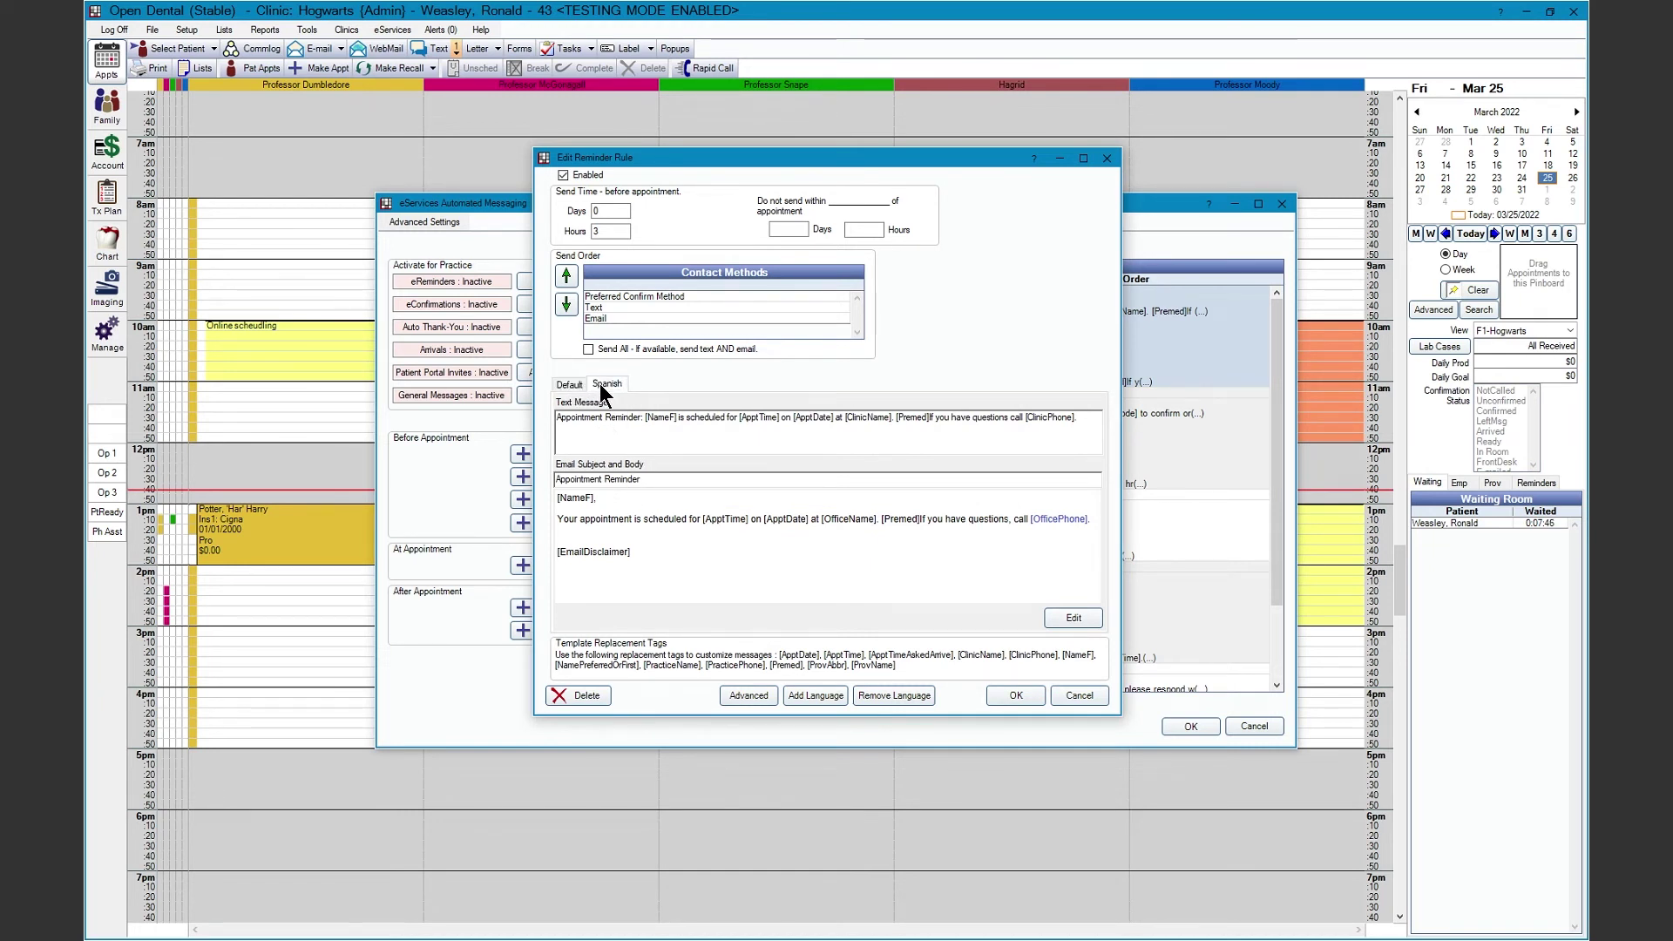
drag(605, 419, 880, 436)
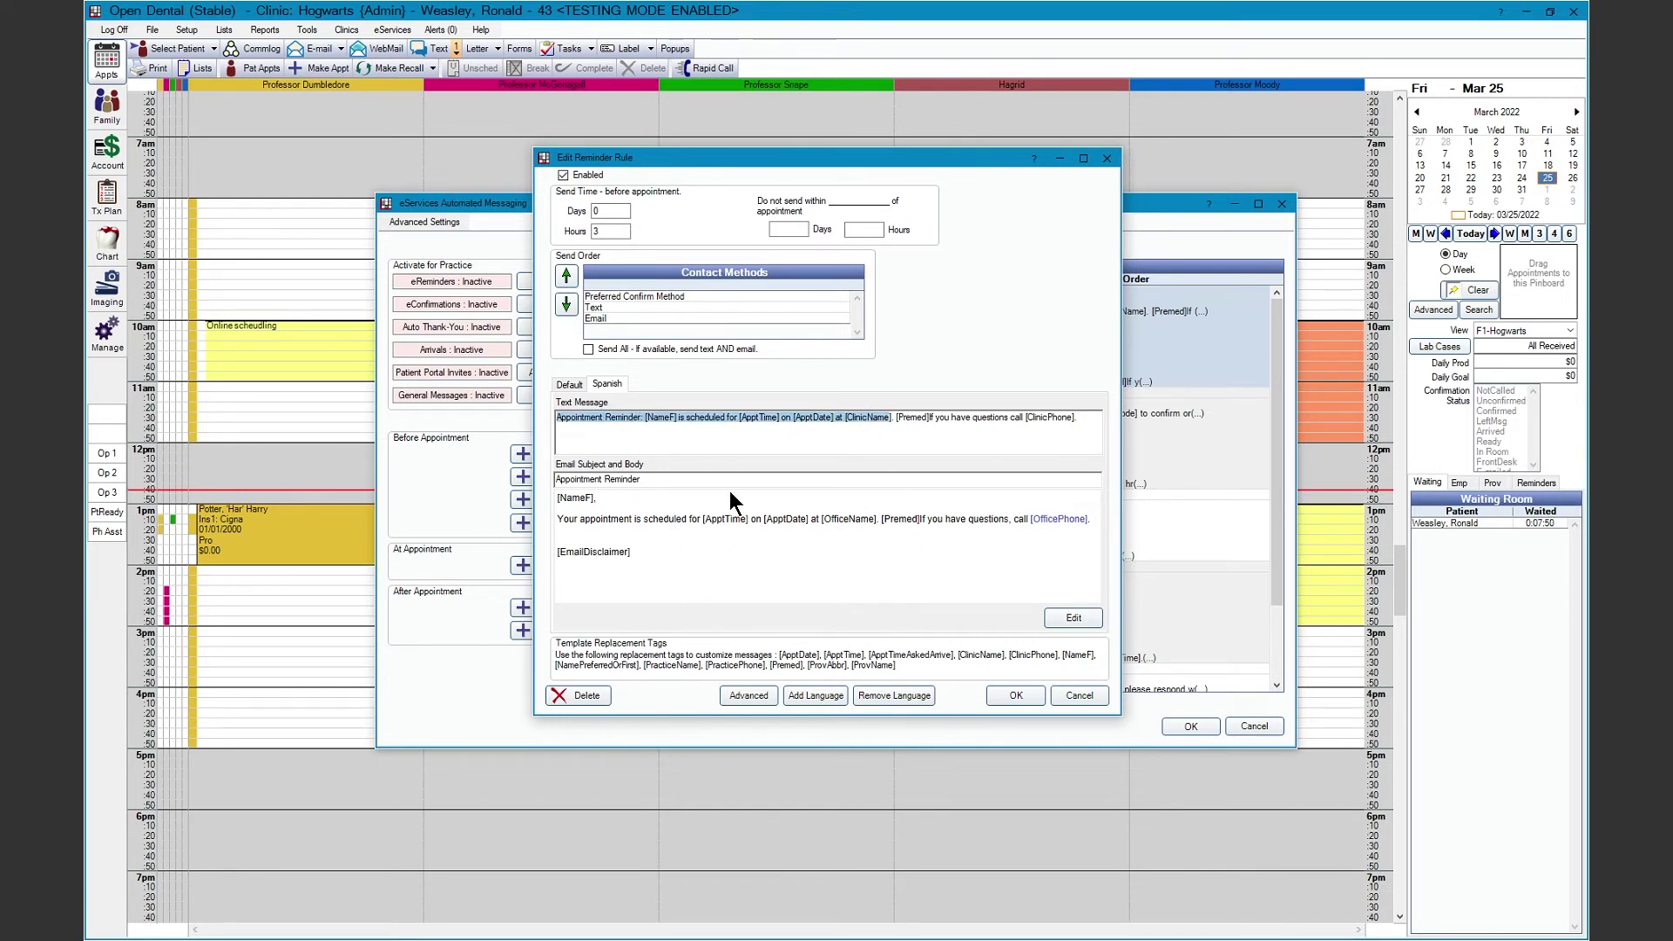
click(568, 384)
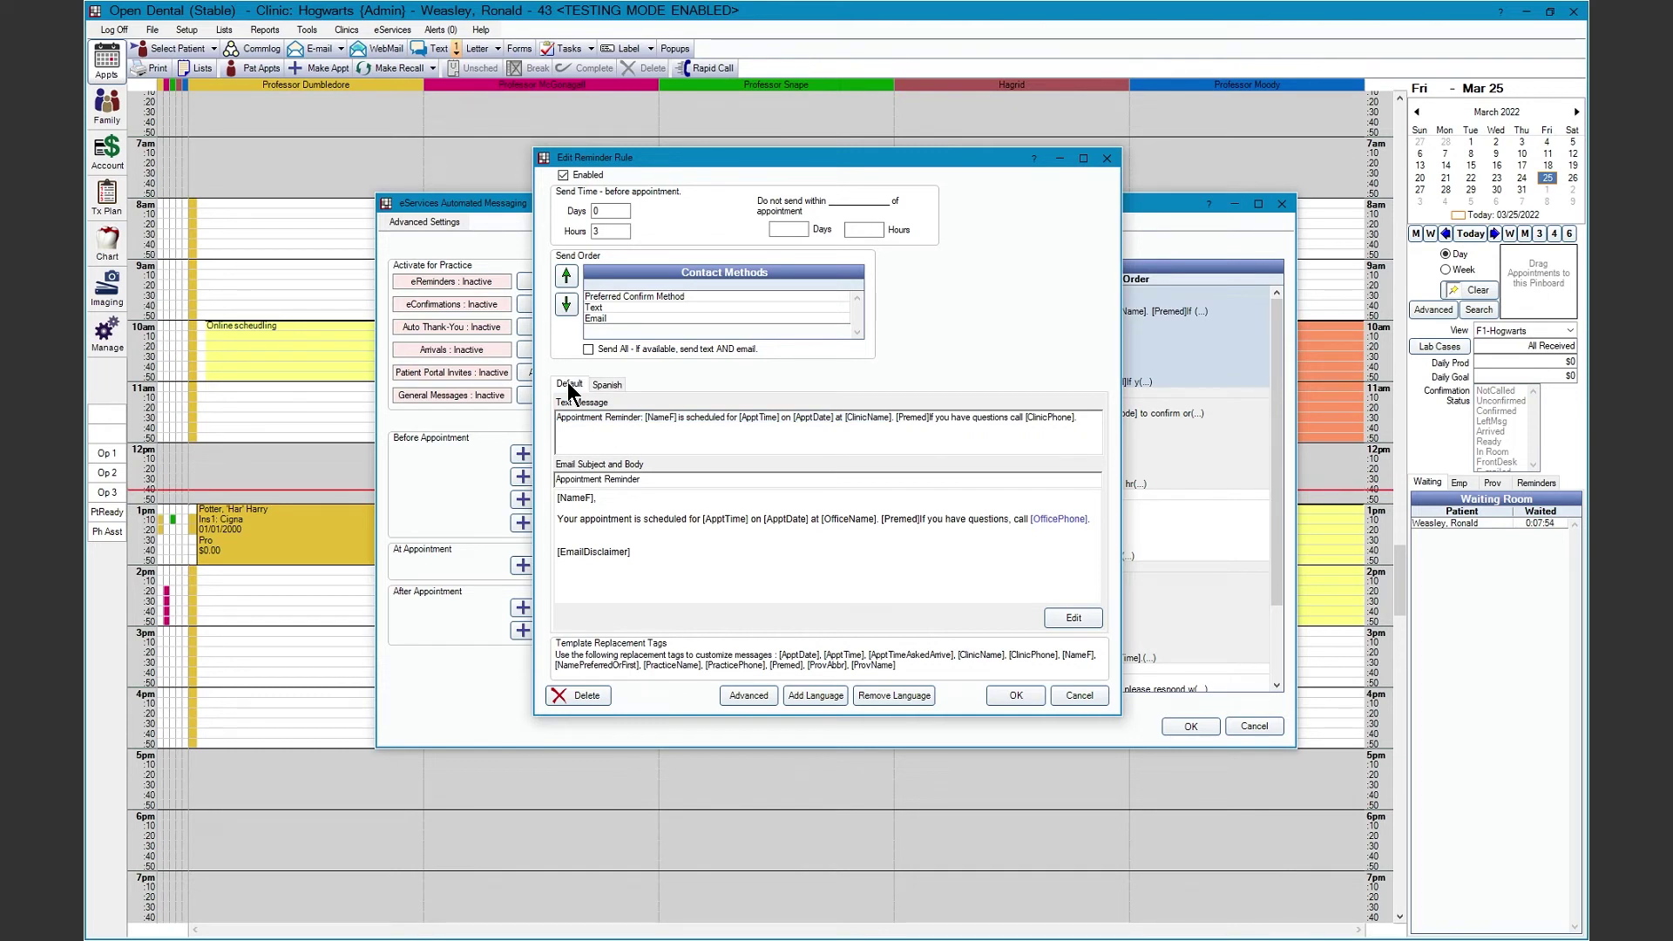
click(607, 384)
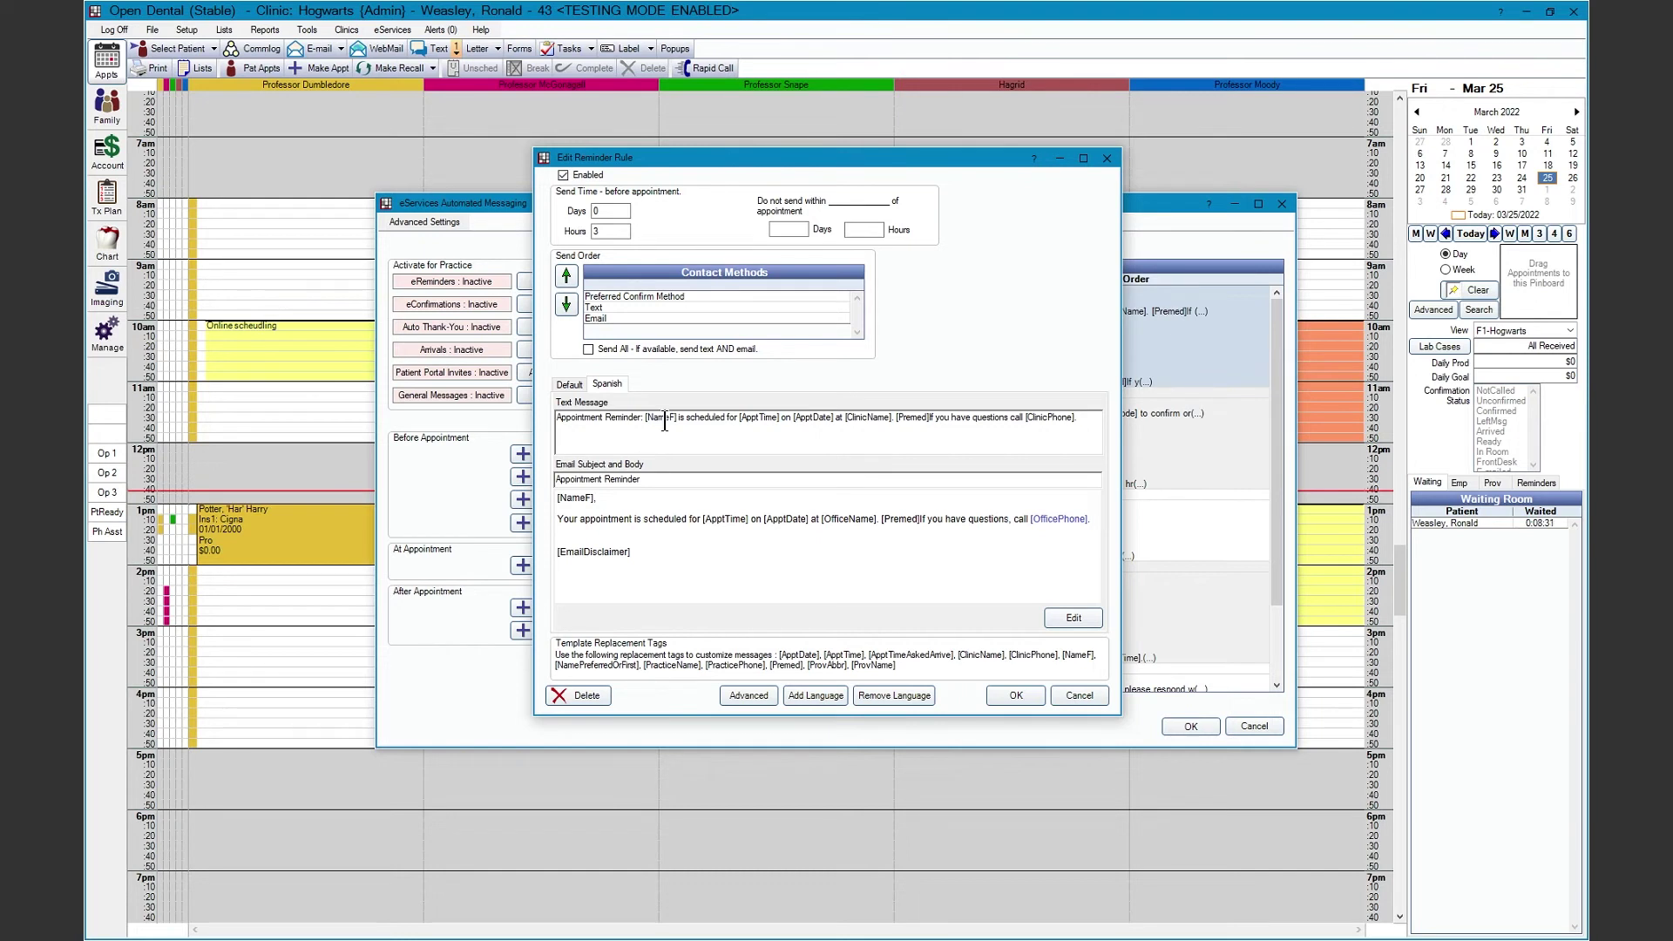
drag(559, 416, 893, 420)
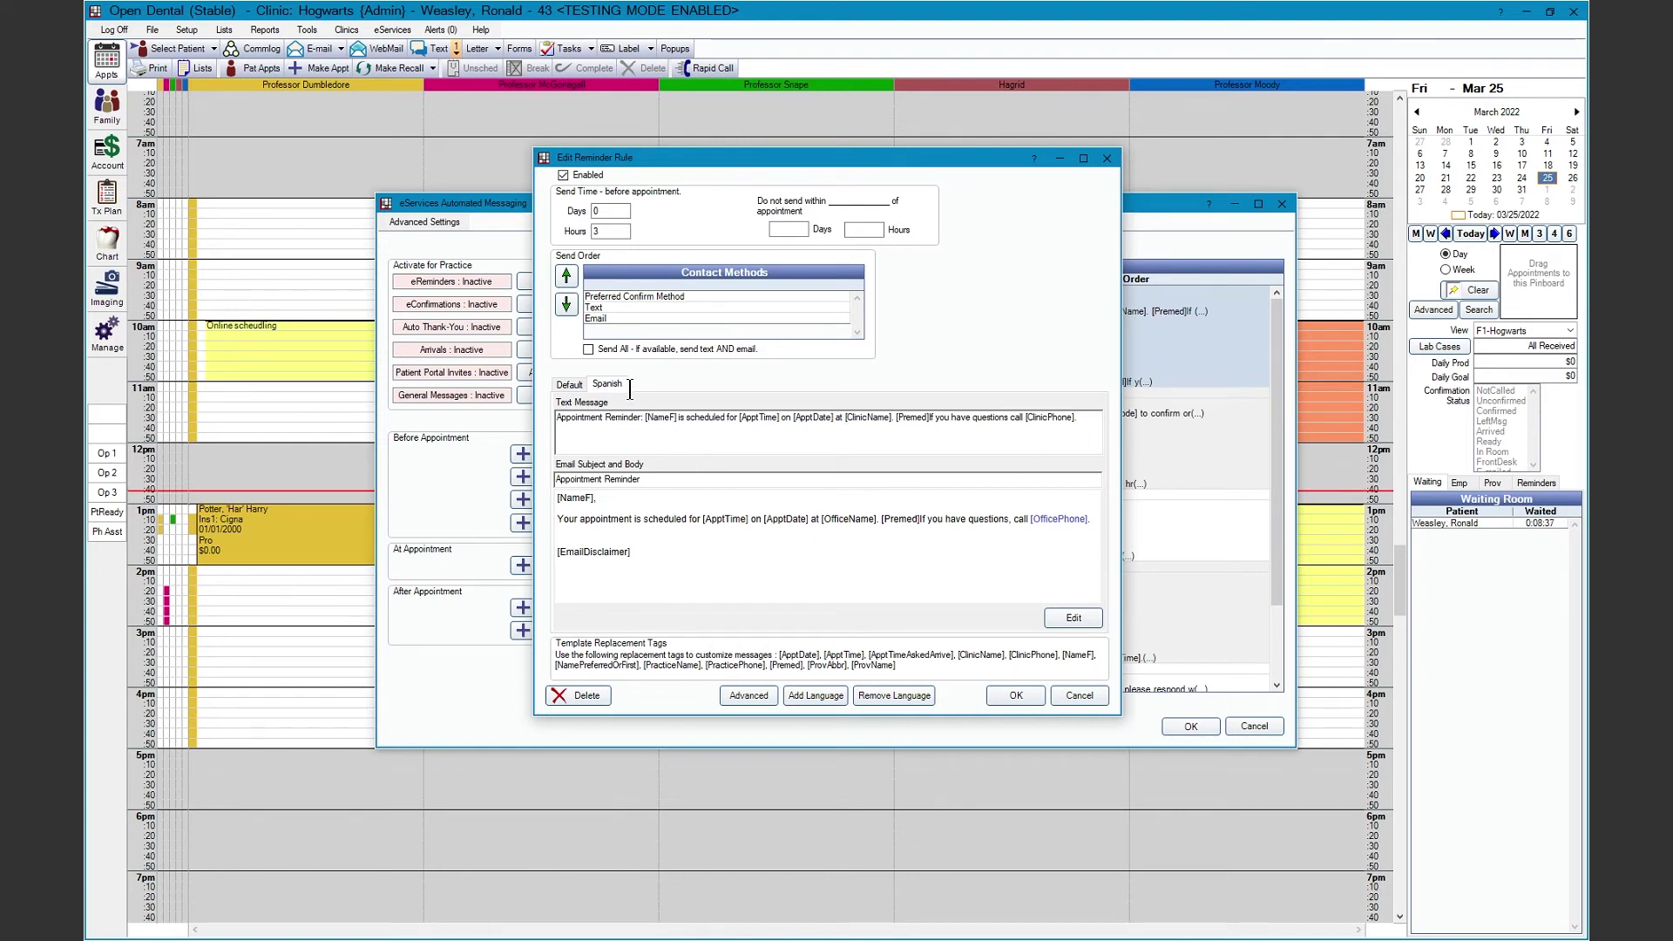
click(573, 385)
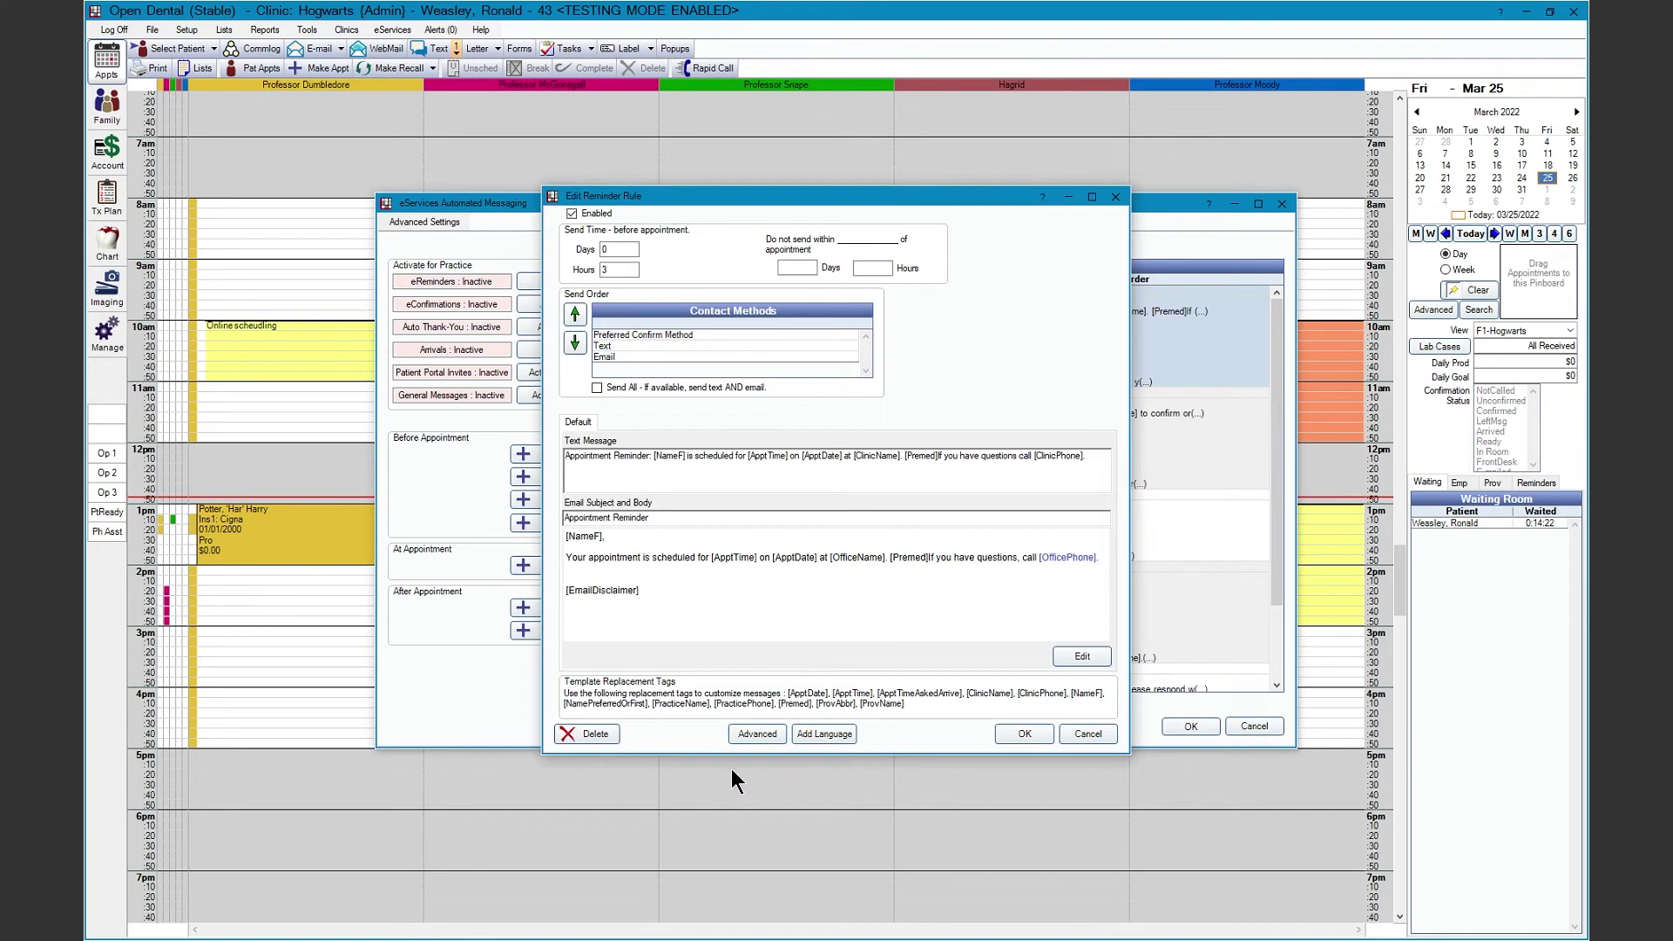
Review the aggregated reminder email templates (subject 'Appointment Reminder') and their SMS versions.
click(736, 739)
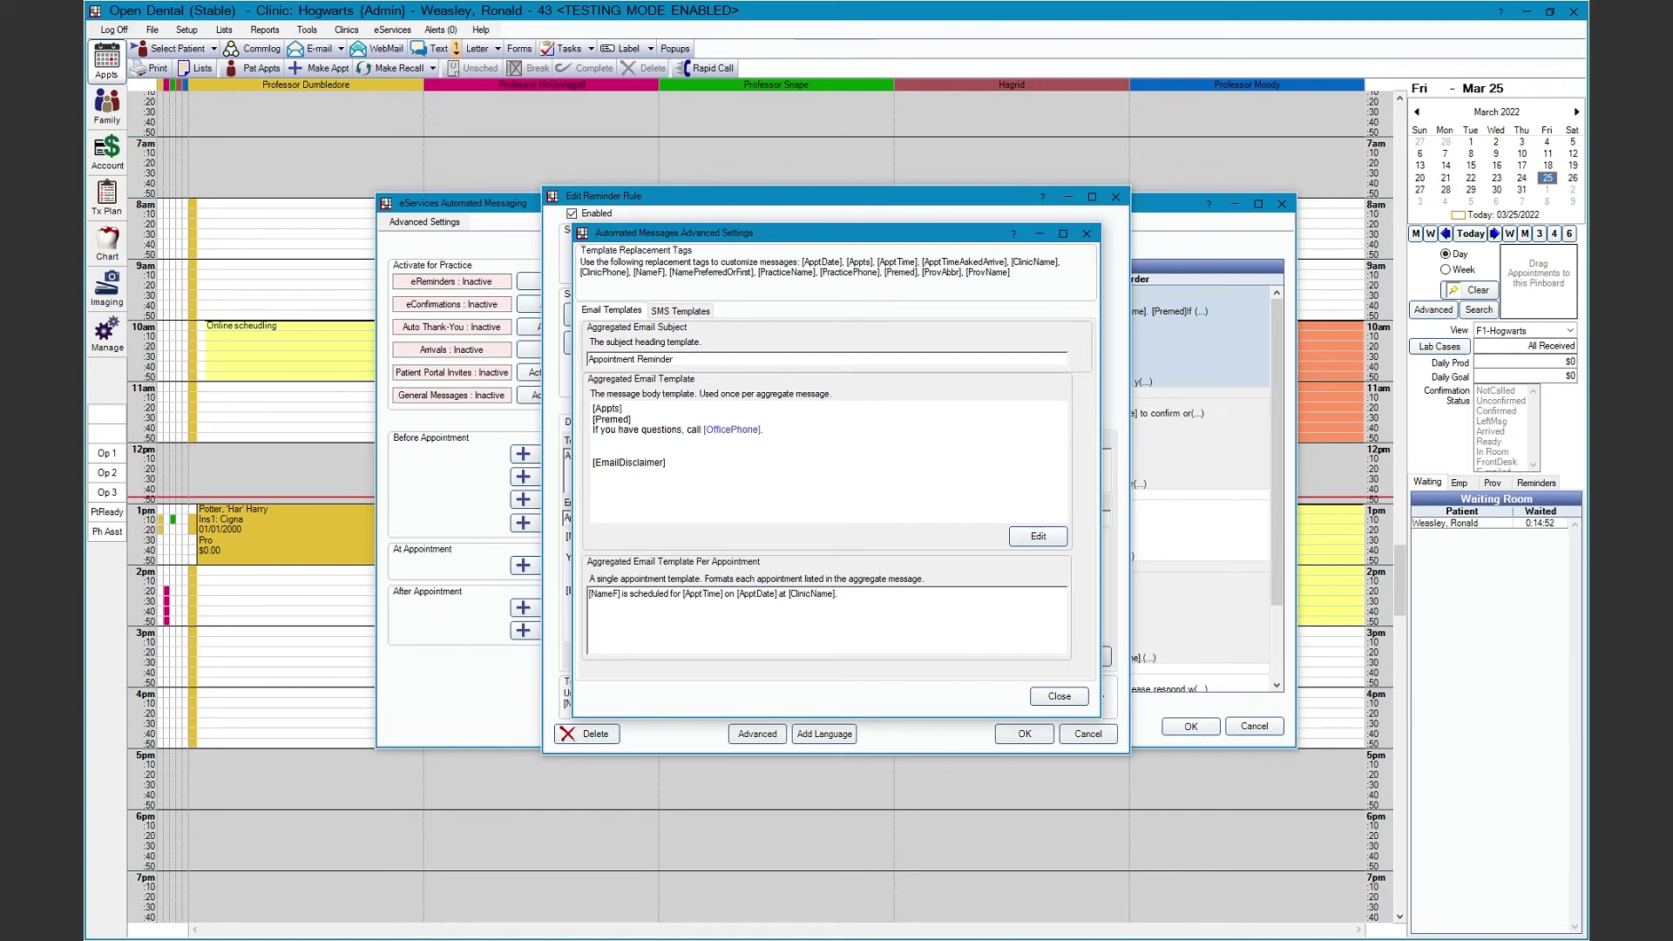
click(680, 311)
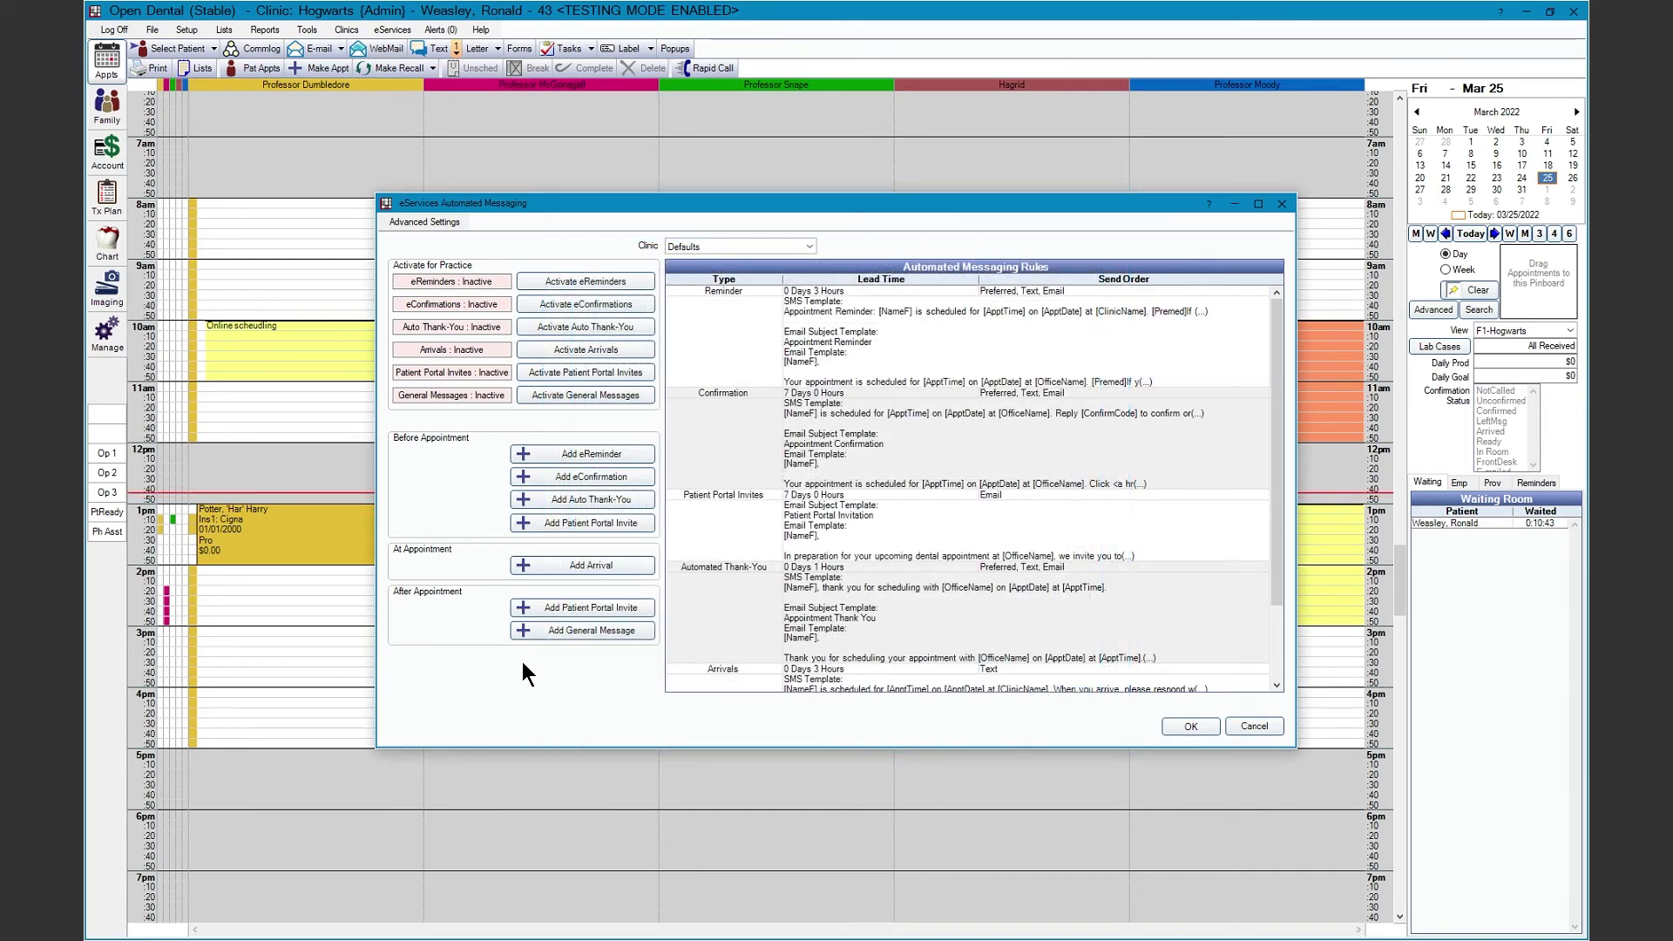
Open Advanced Settings from the eServices Automated Messaging window.
click(451, 222)
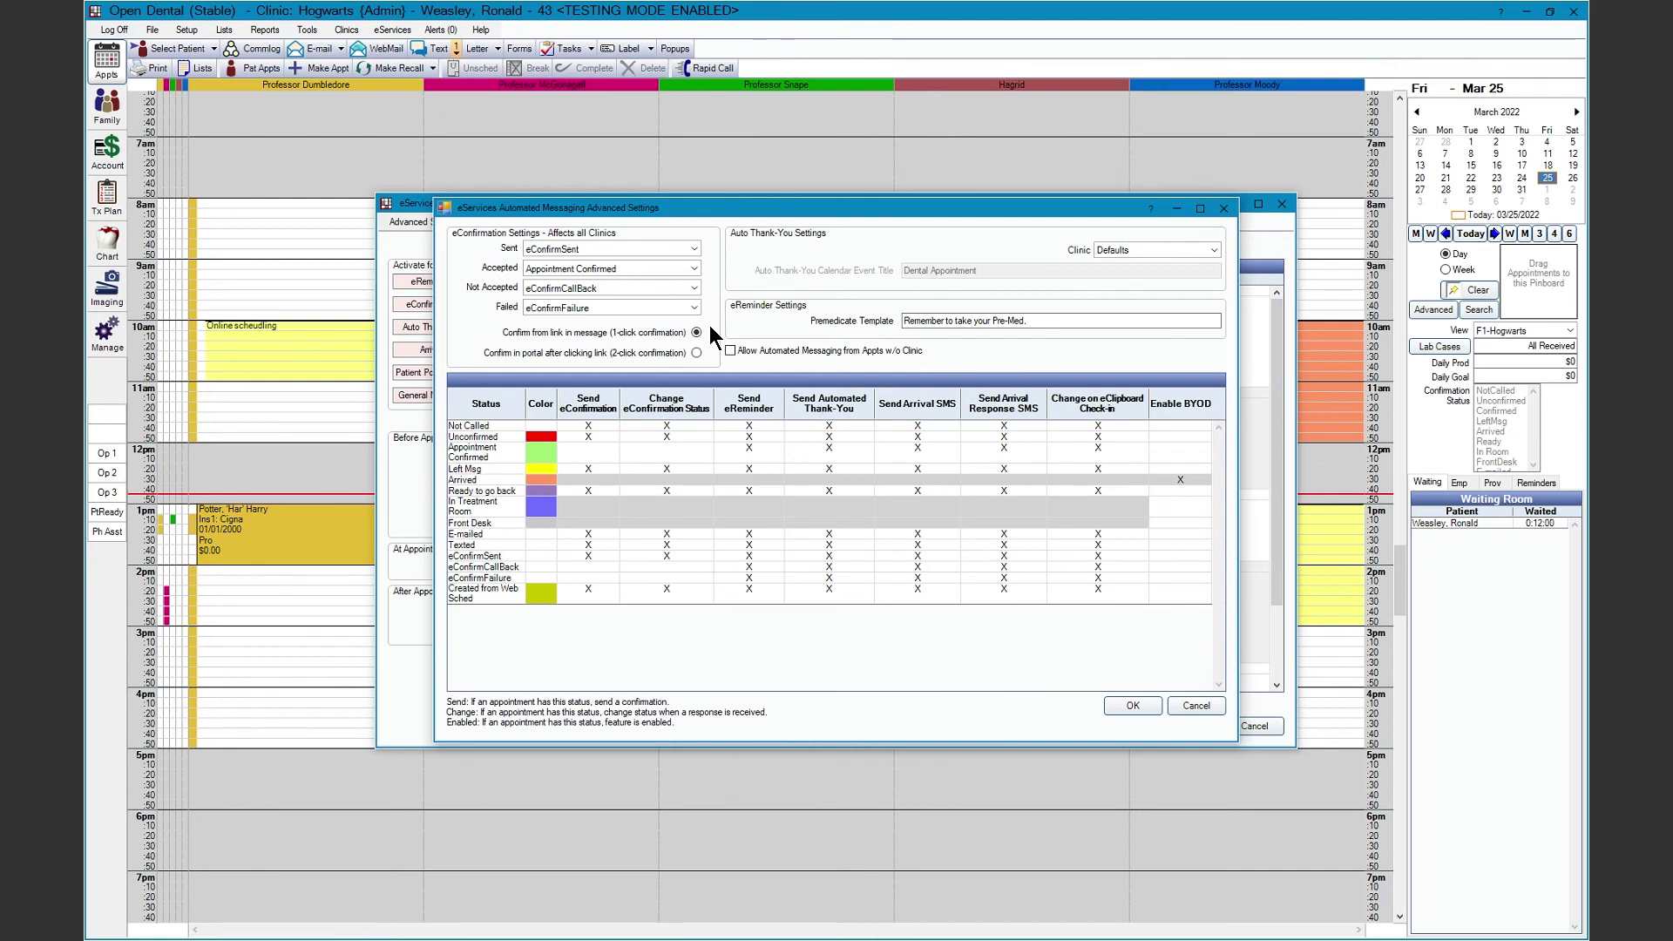
Switch to 2-click portal confirmation and look over the Premedicate Template wording.
click(697, 352)
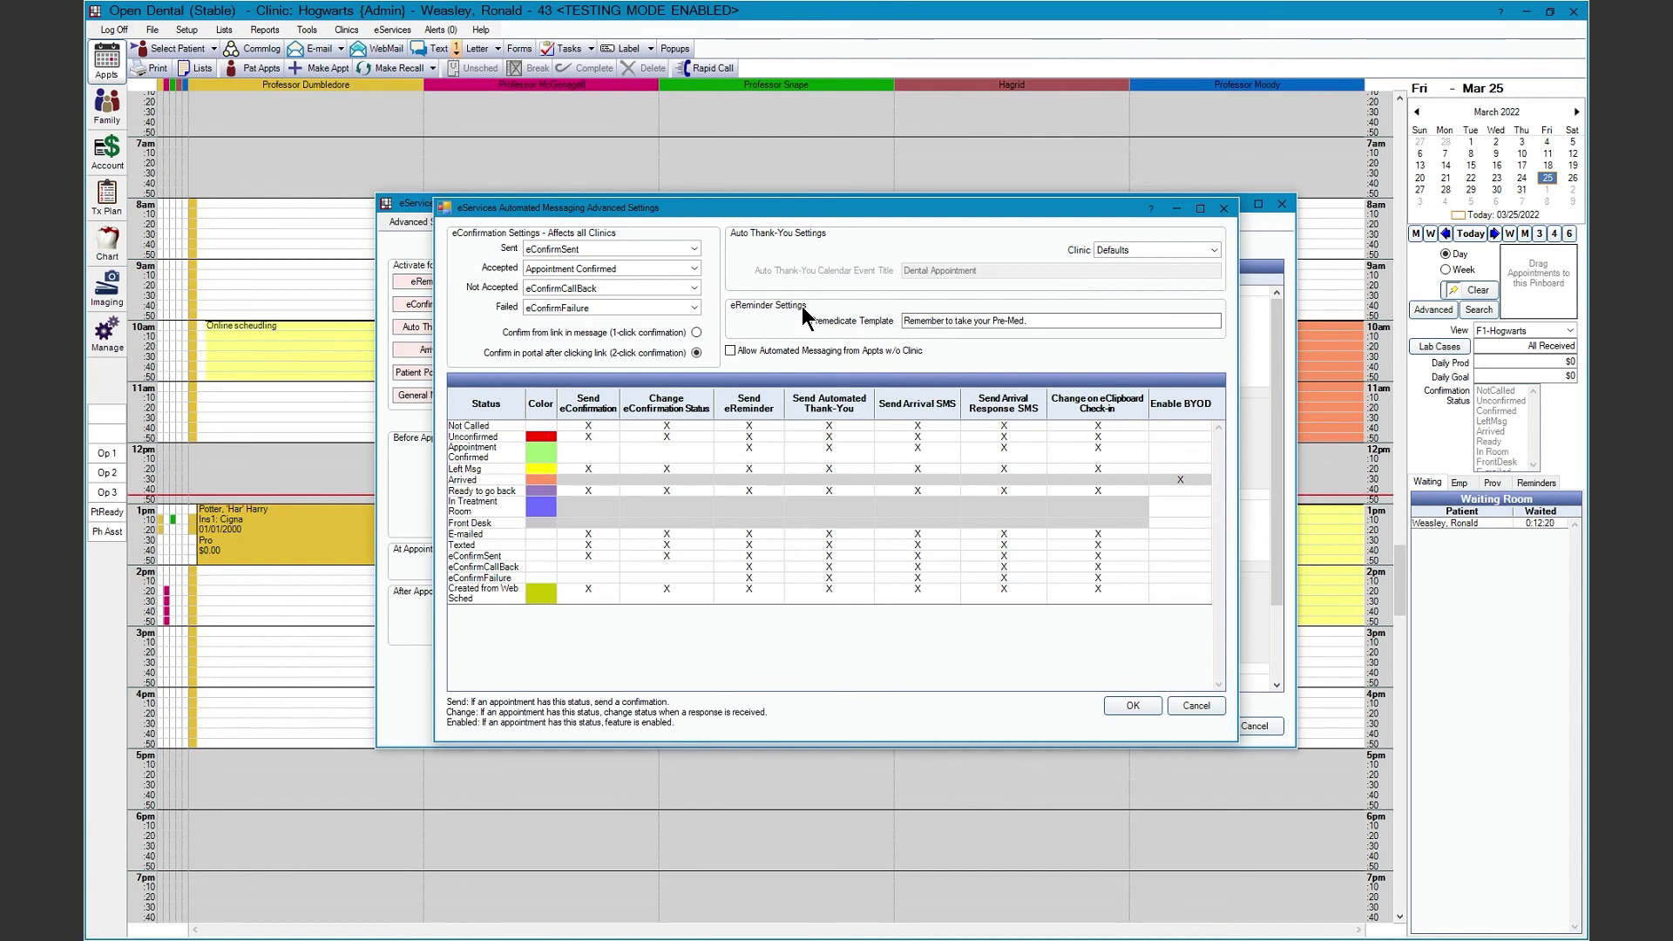
click(1029, 322)
drag(1029, 322, 902, 324)
click(1076, 321)
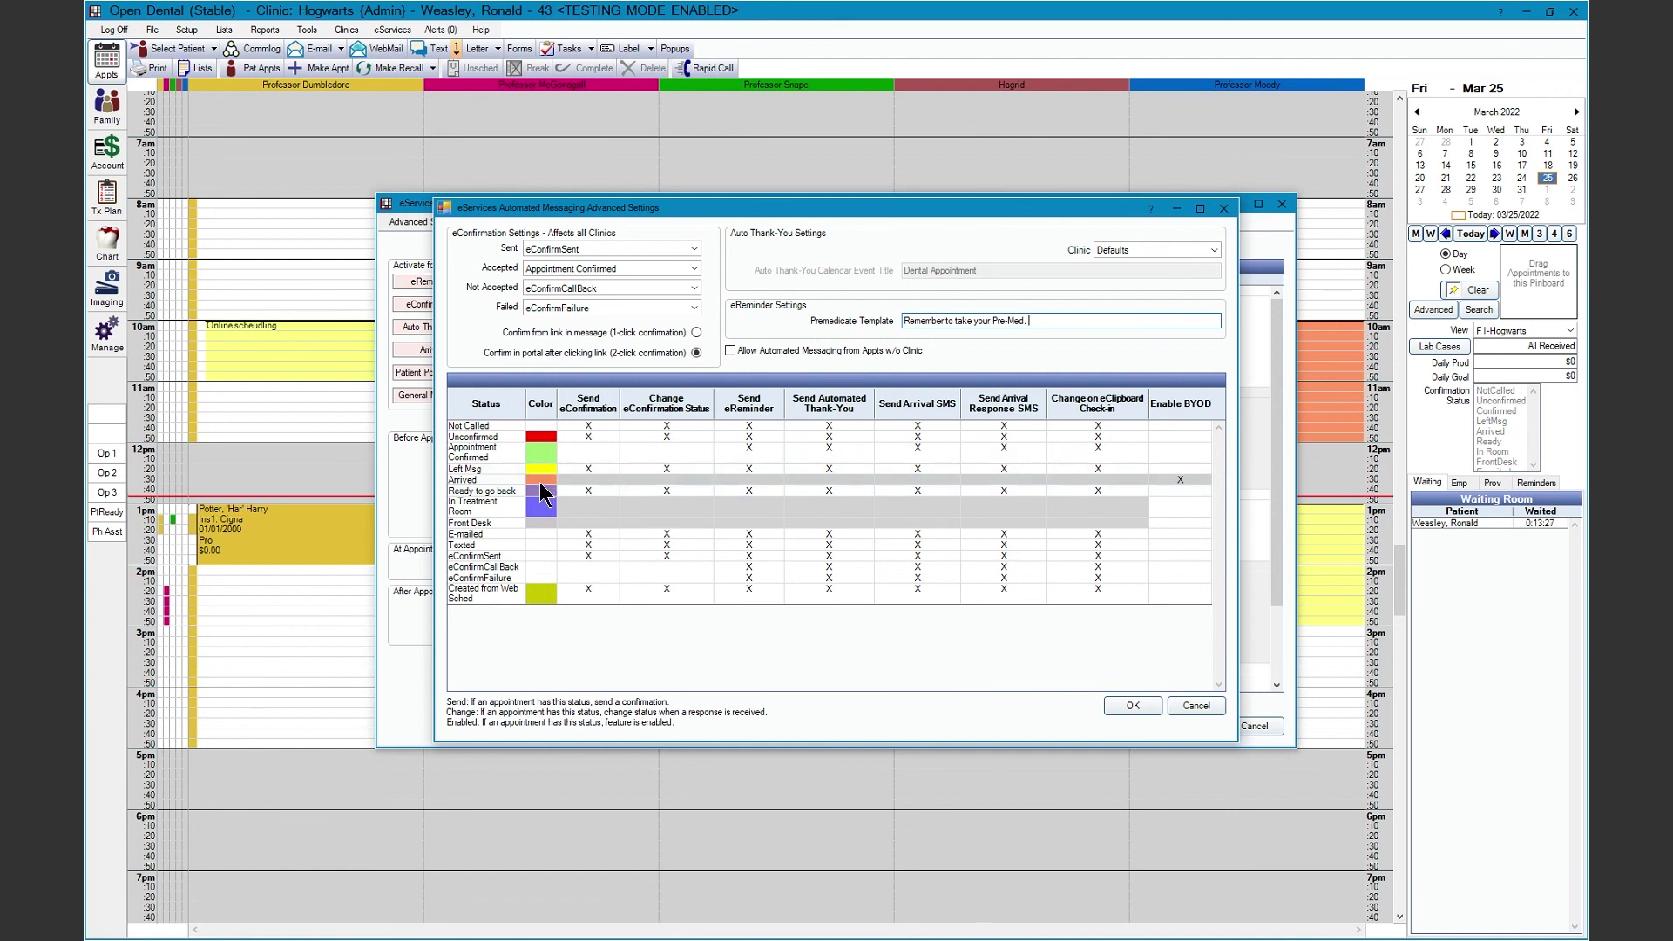
Clear thank-you, confirmation-status and eClipboard check-in changes for Ready to go back.
click(829, 491)
click(668, 492)
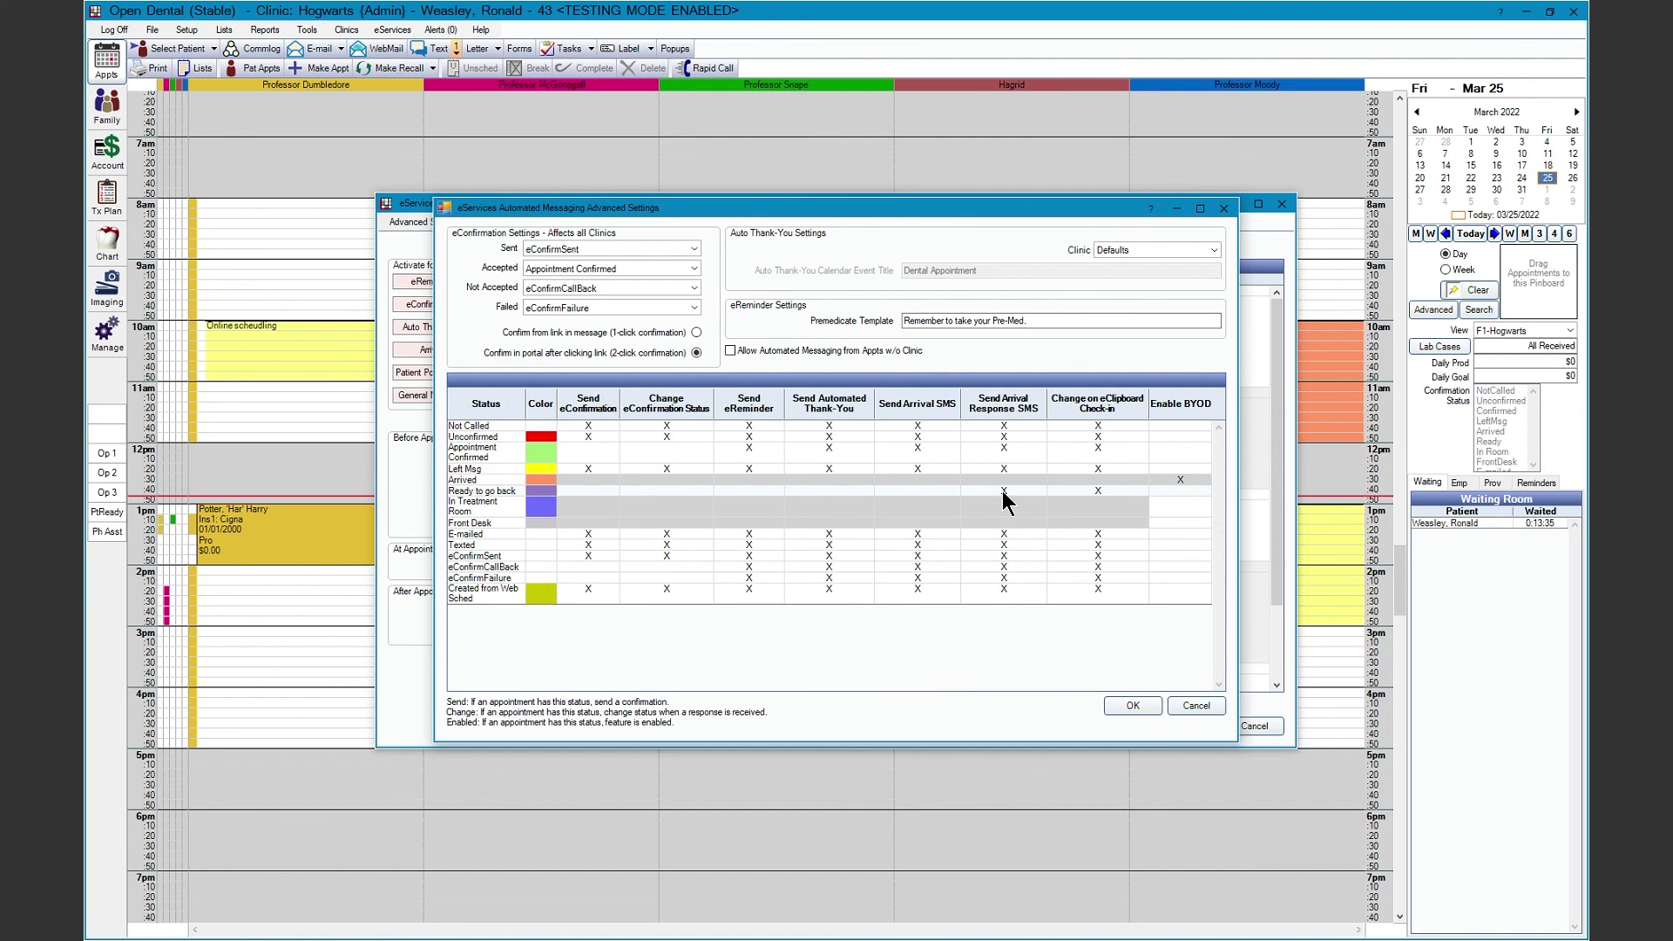
click(1095, 492)
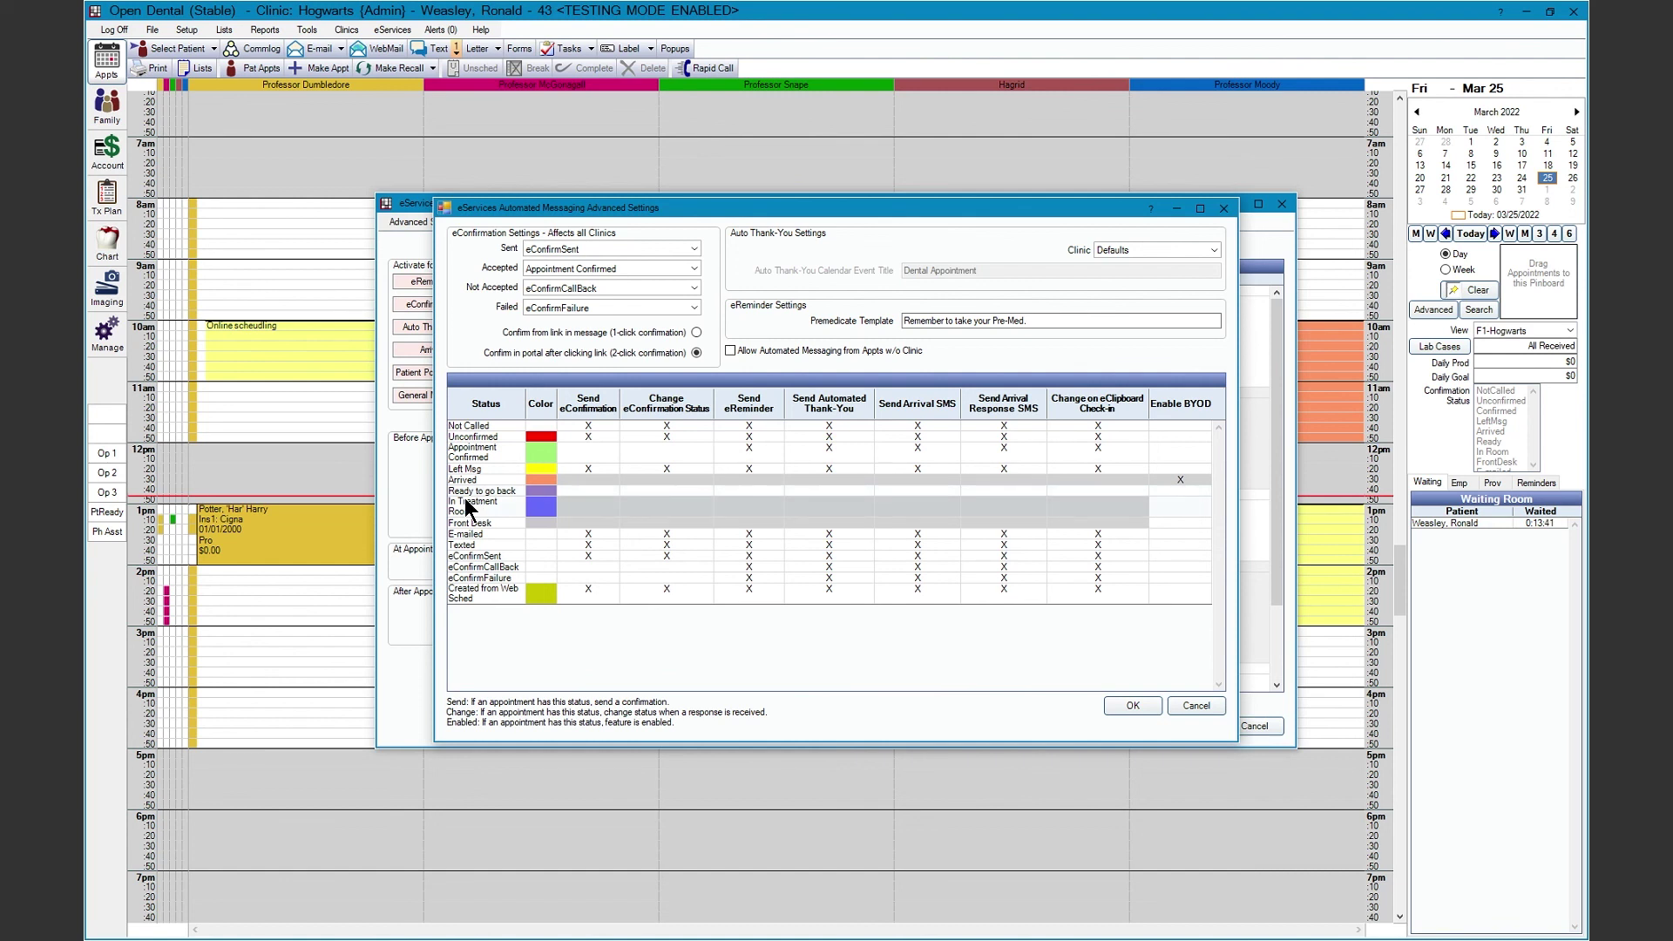